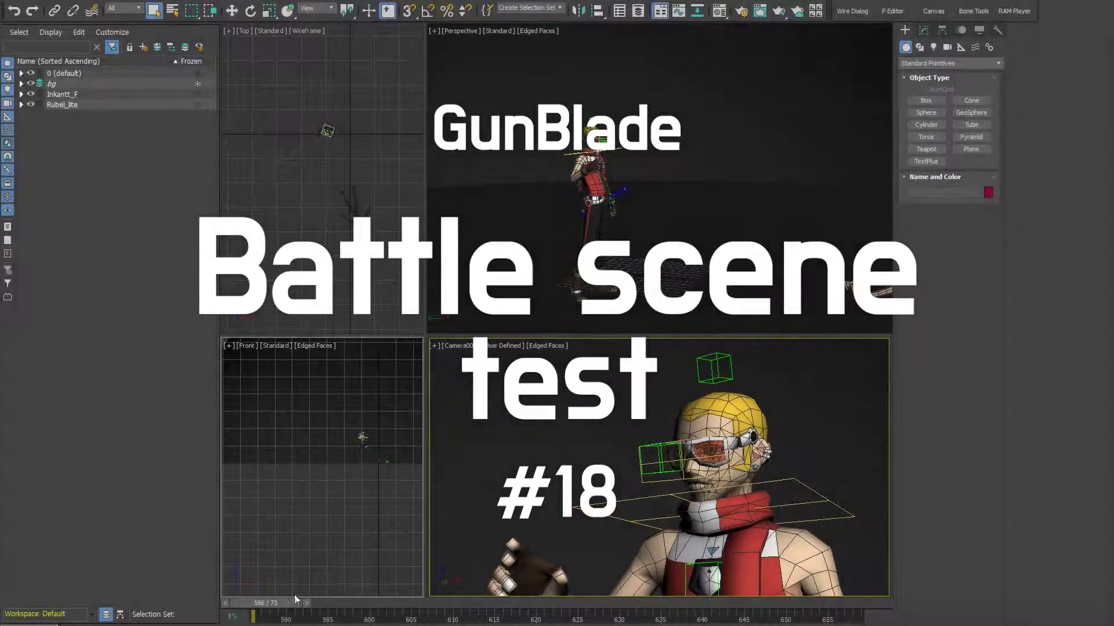
Step: Scrub the time slider to another frame of the fight scene
drag(294, 603, 834, 609)
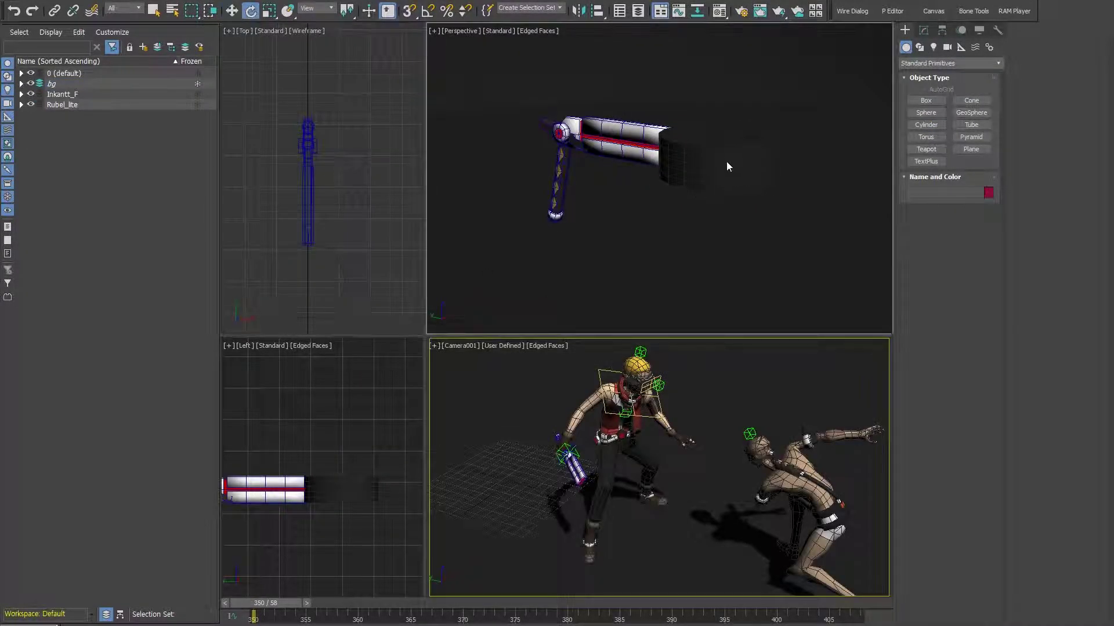
Step: Unhide the objects on the bg layer
click(197, 85)
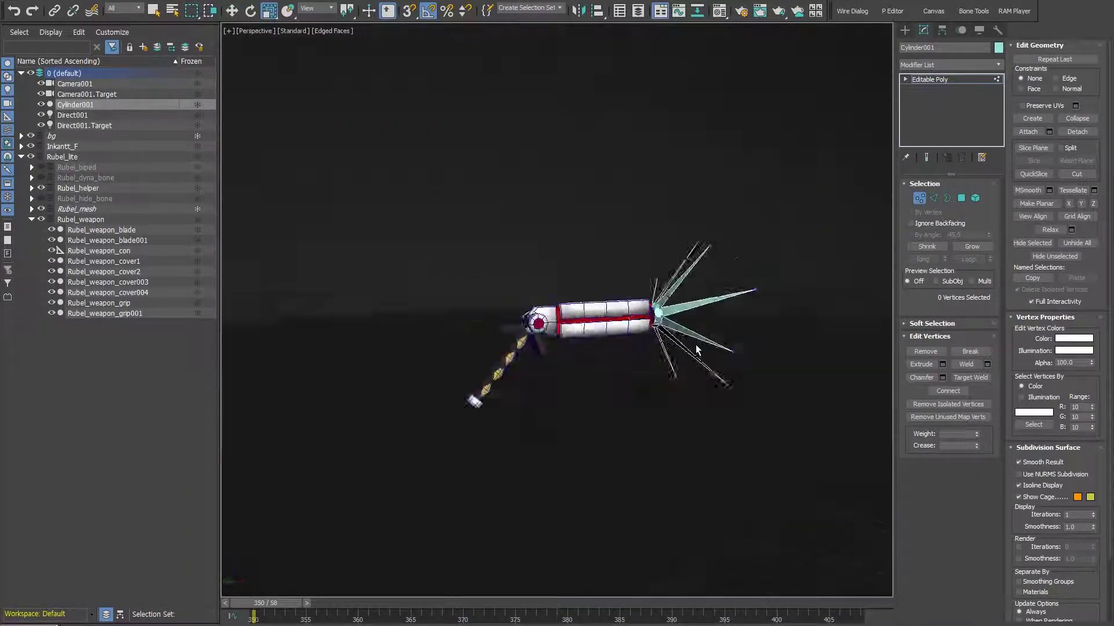
Step: Check the spiky cylinder in the Left view, then orbit to see the star at an angle
key(l)
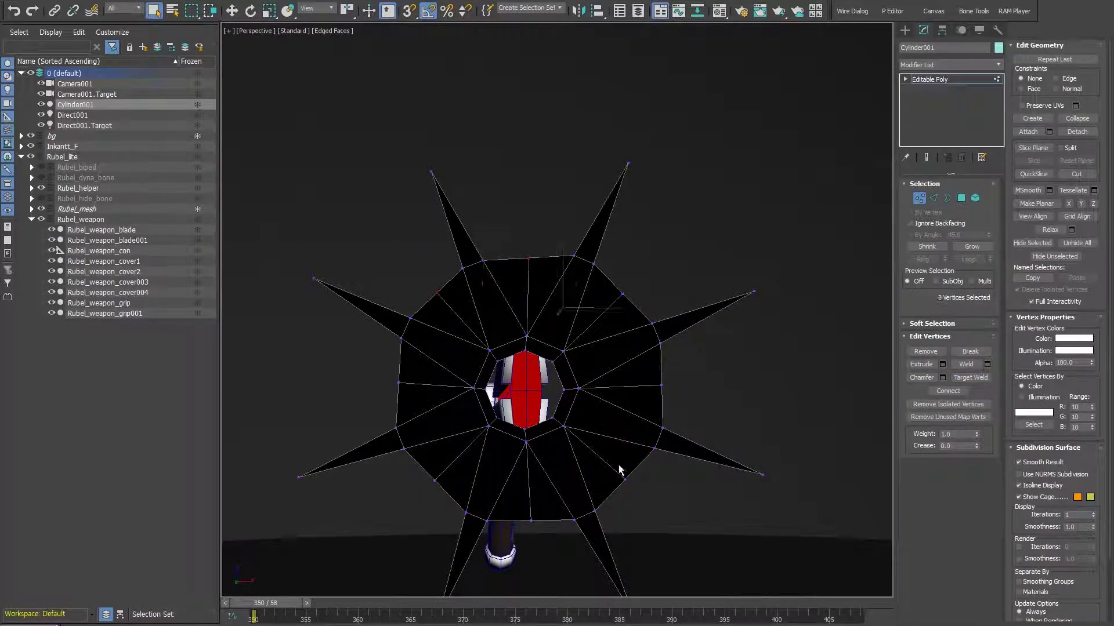
alt+middle_drag(493, 391, 590, 421)
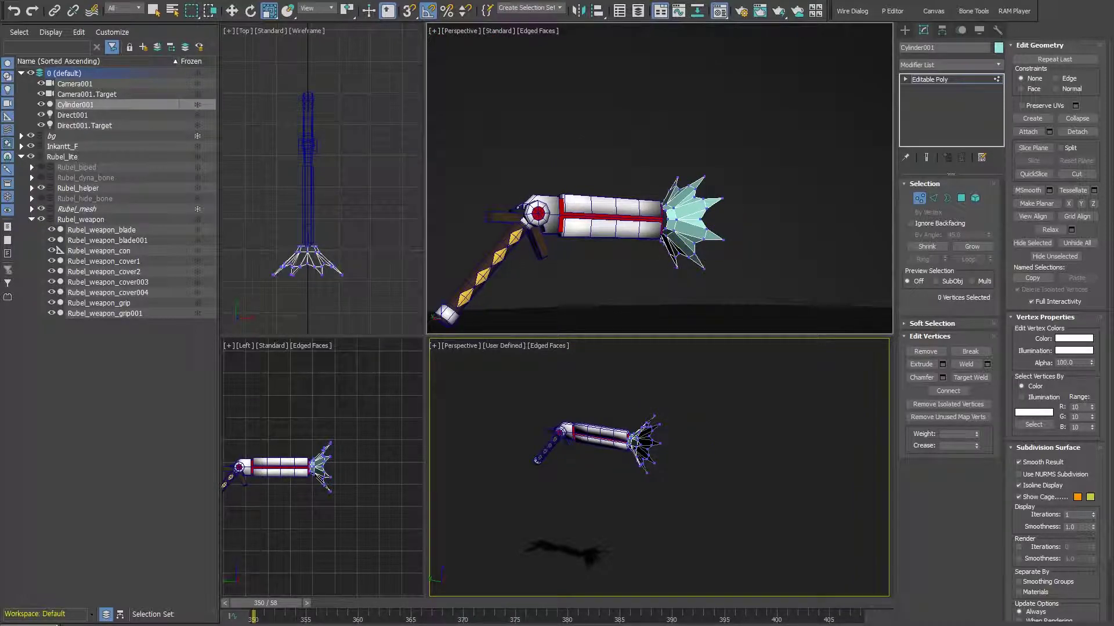
Step: Leave vertex editing and bring up the material editor for the red material
key(m)
key(ctrl+b)
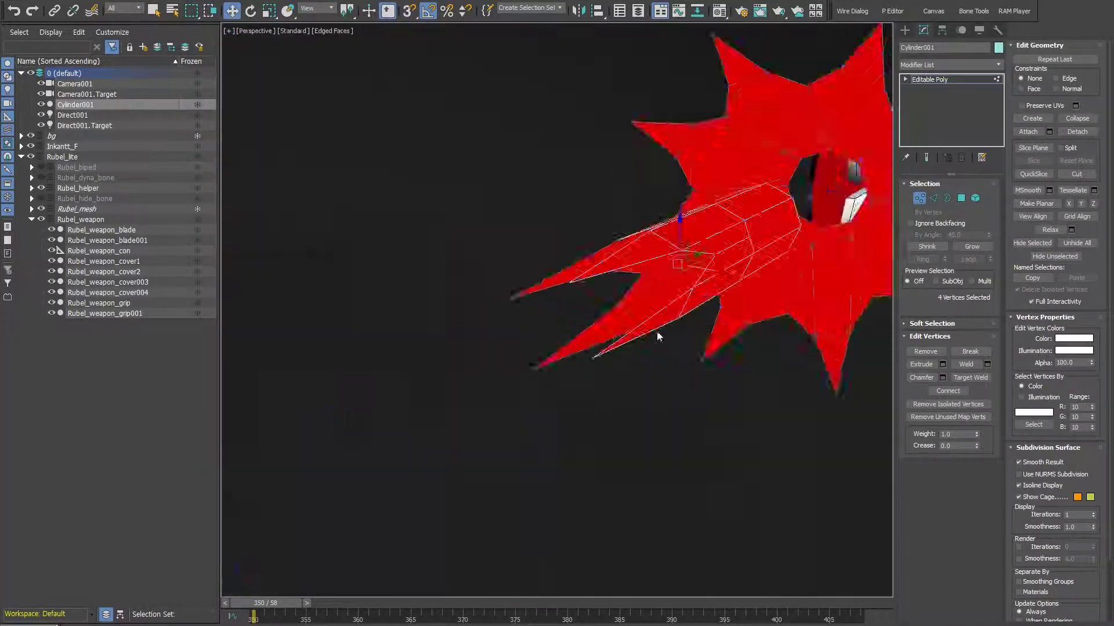
Step: Stop Target Weld and return to the four-view layout
scroll(655, 302, down, 5)
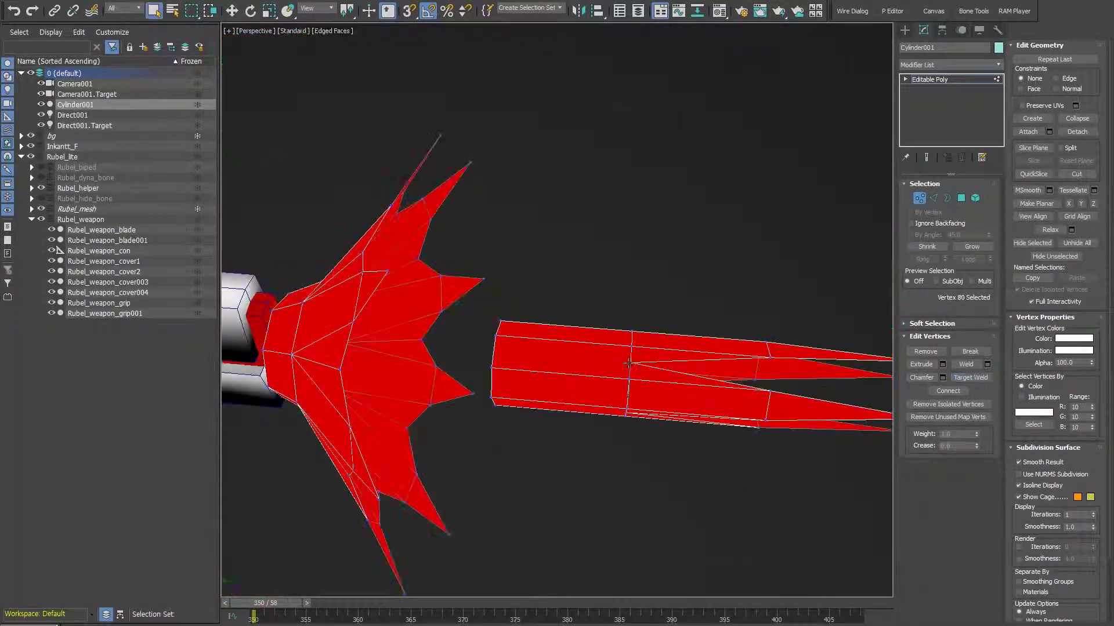
key(alt+w)
right_click(598, 385)
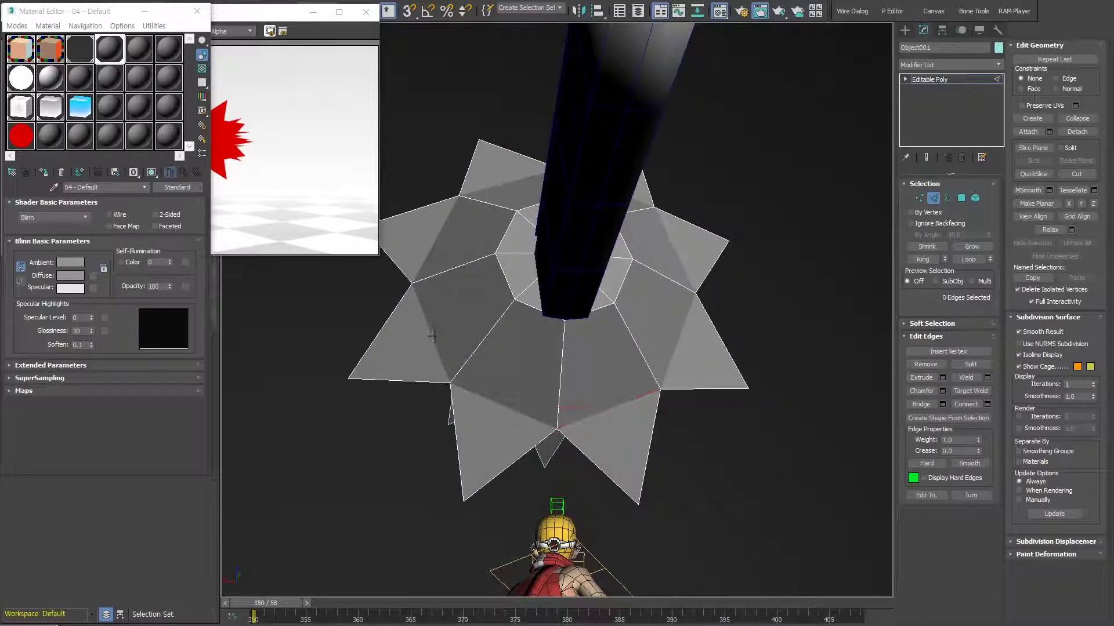
Step: Add spike vertices to the selection in Vertex mode, orbiting to inspect the star-shaped flash
alt+middle_drag(581, 264, 560, 292)
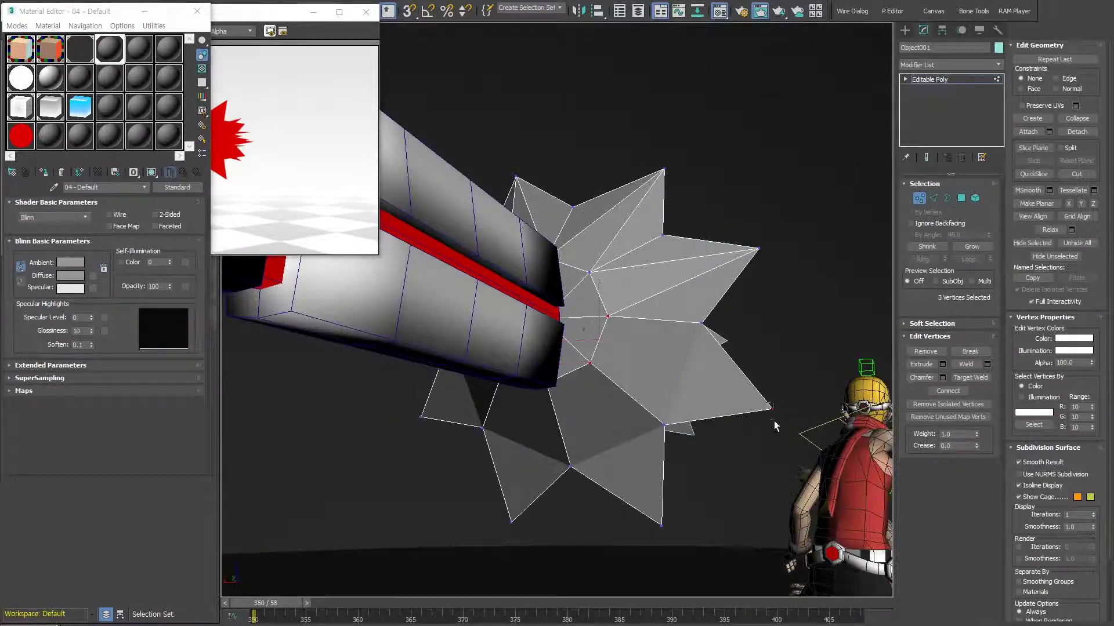
ctrl+click(560, 292)
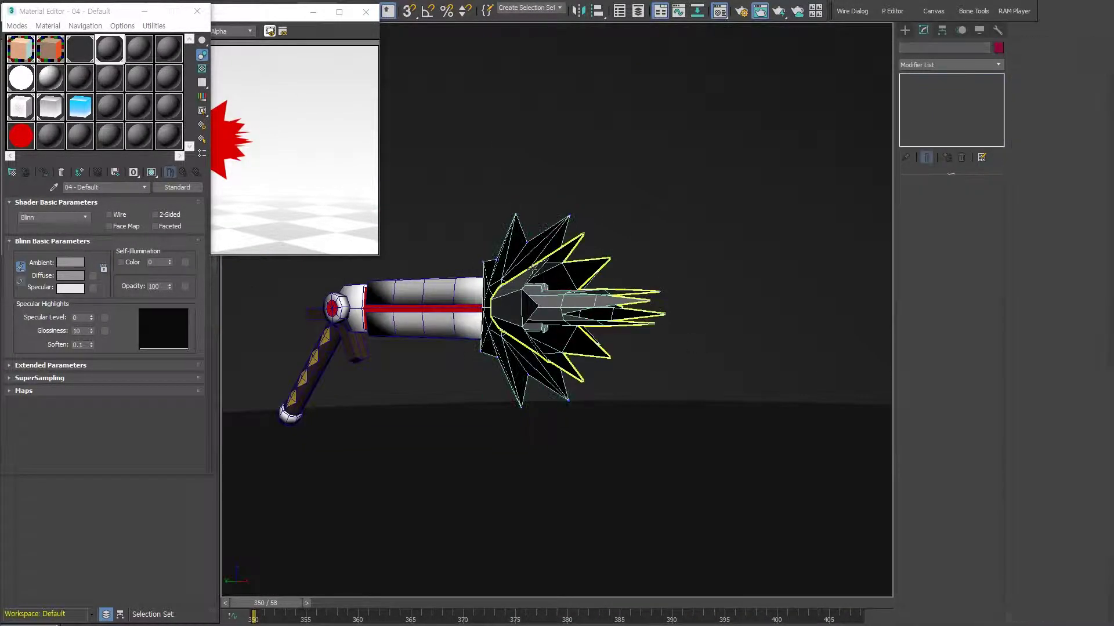
key(1)
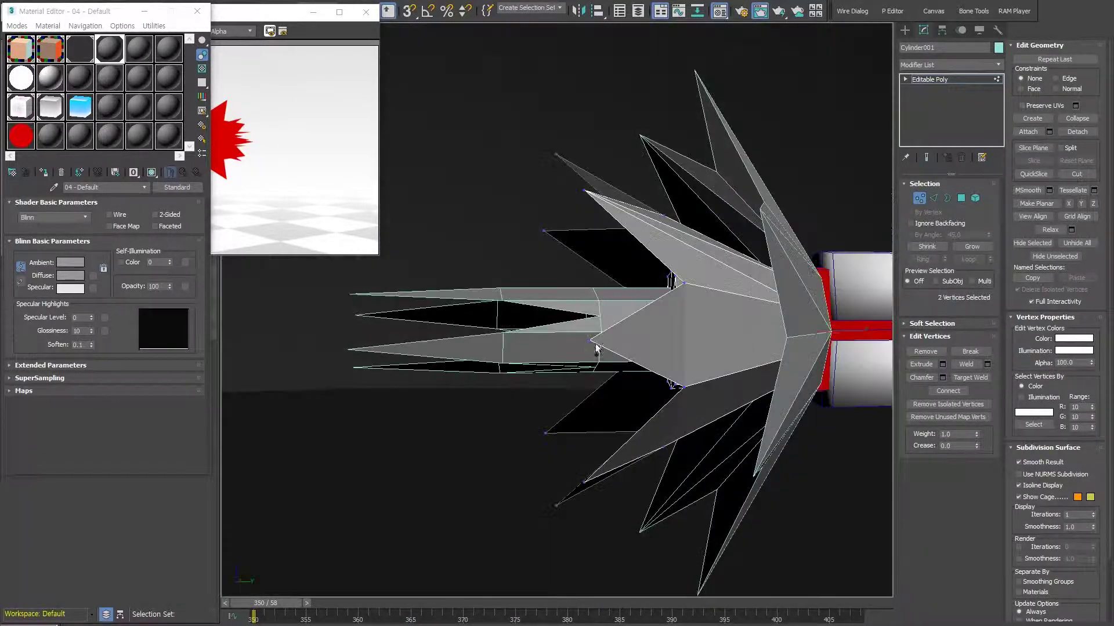
alt+middle_drag(596, 348, 749, 430)
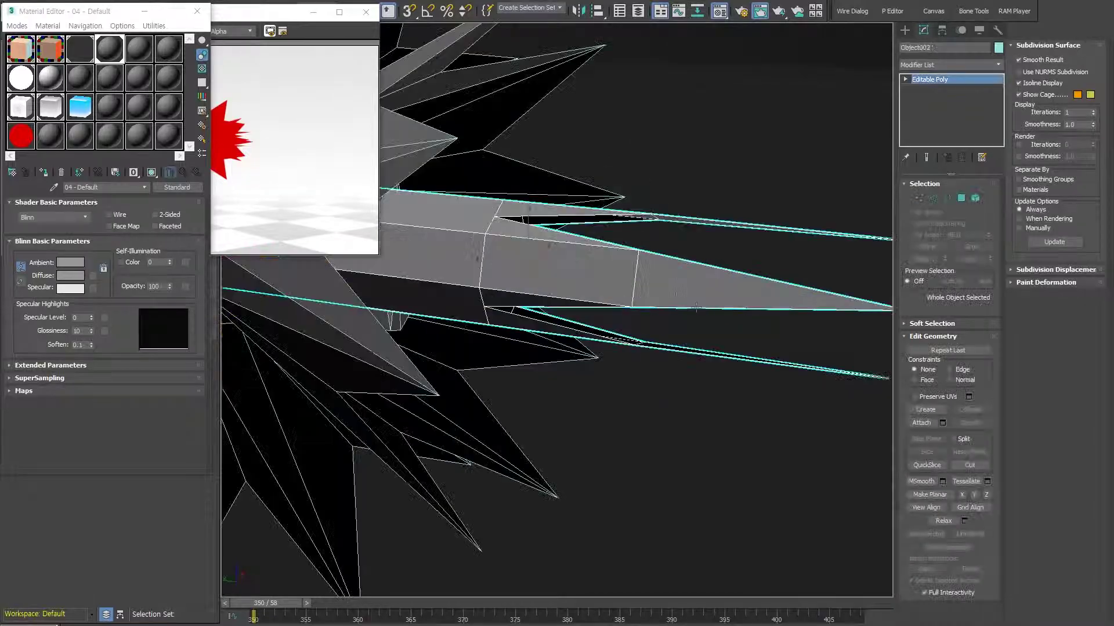
mouse_move(567, 276)
alt+middle_down()
mouse_move(704, 369)
mouse_move(638, 360)
alt+middle_up()
alt+middle_drag(291, 320, 668, 352)
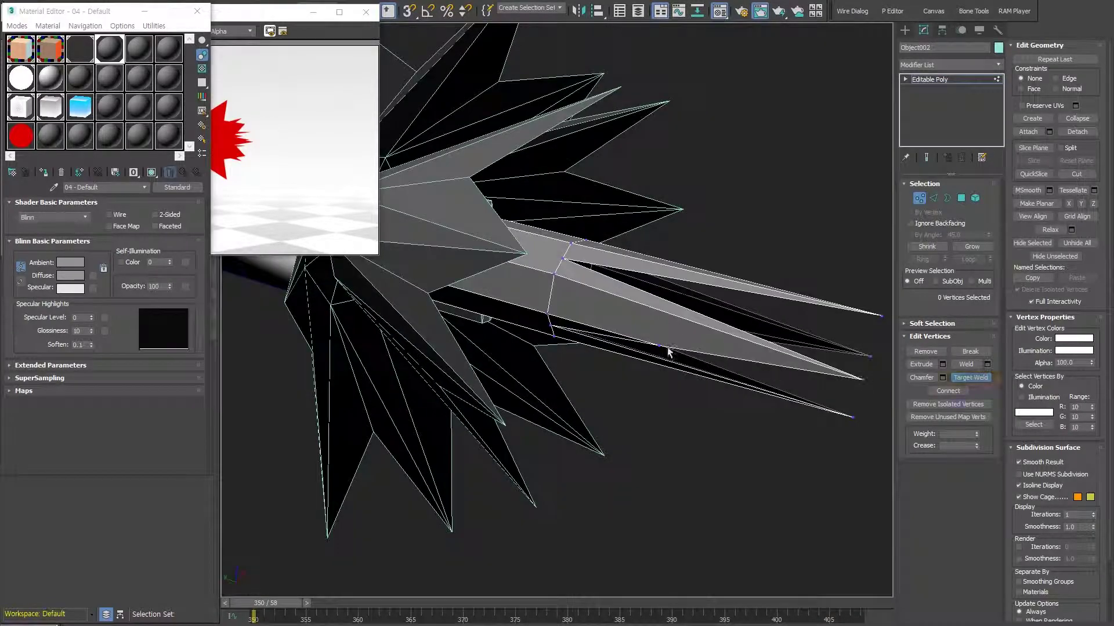
scroll(668, 352, down, 5)
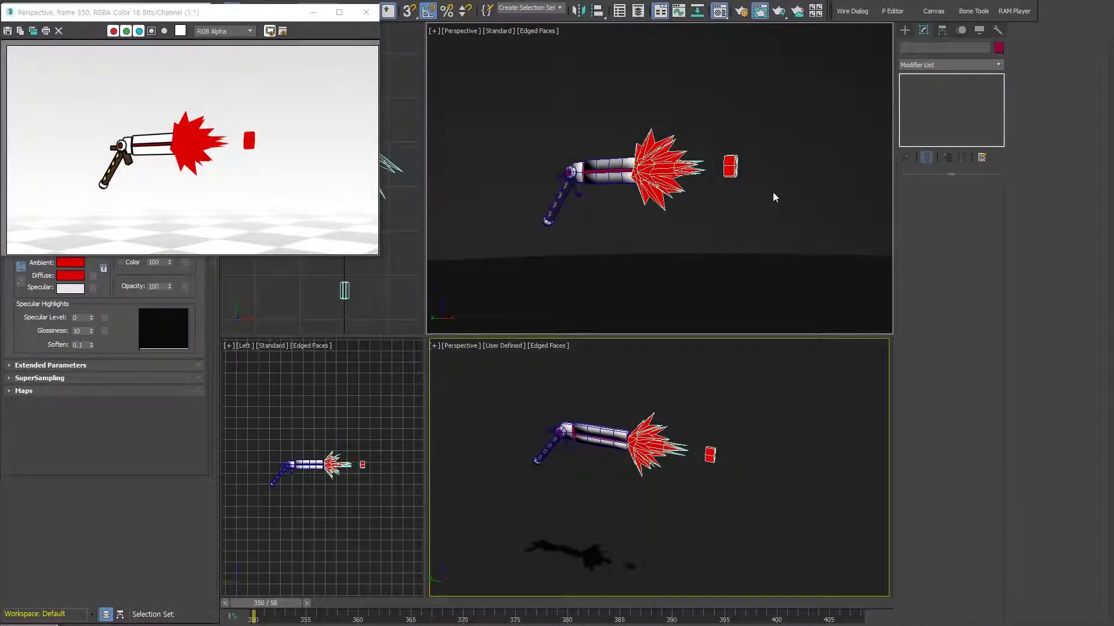
Step: Clear the vertex selection and select all polygons of the red block
alt+middle_drag(722, 172, 812, 145)
click(825, 141)
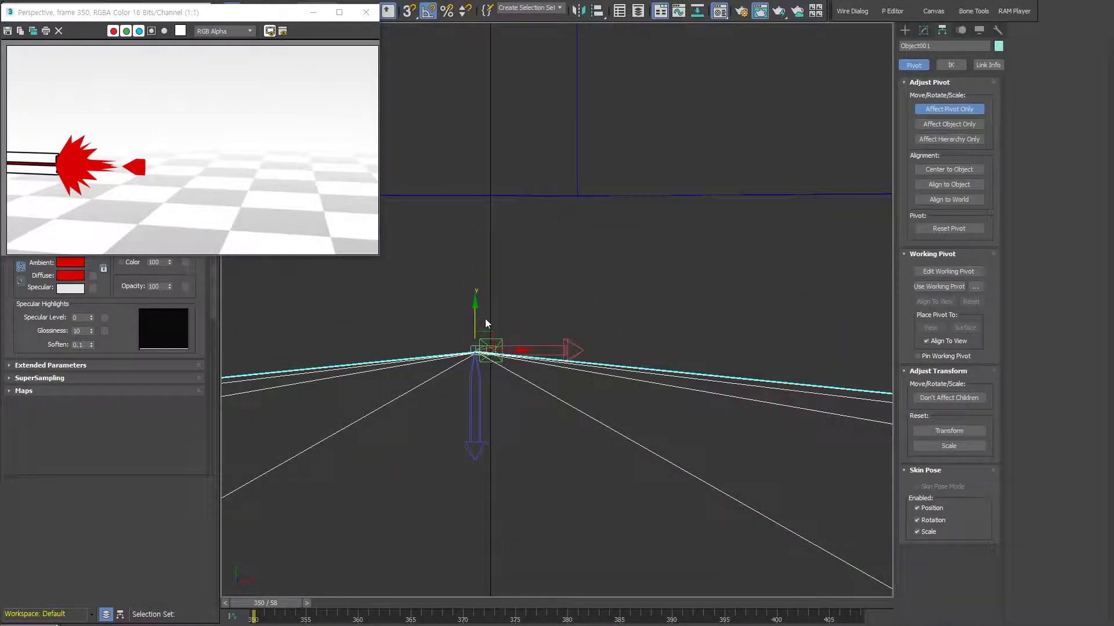
key(4)
scroll(700, 156, up, 5)
key(ctrl+a)
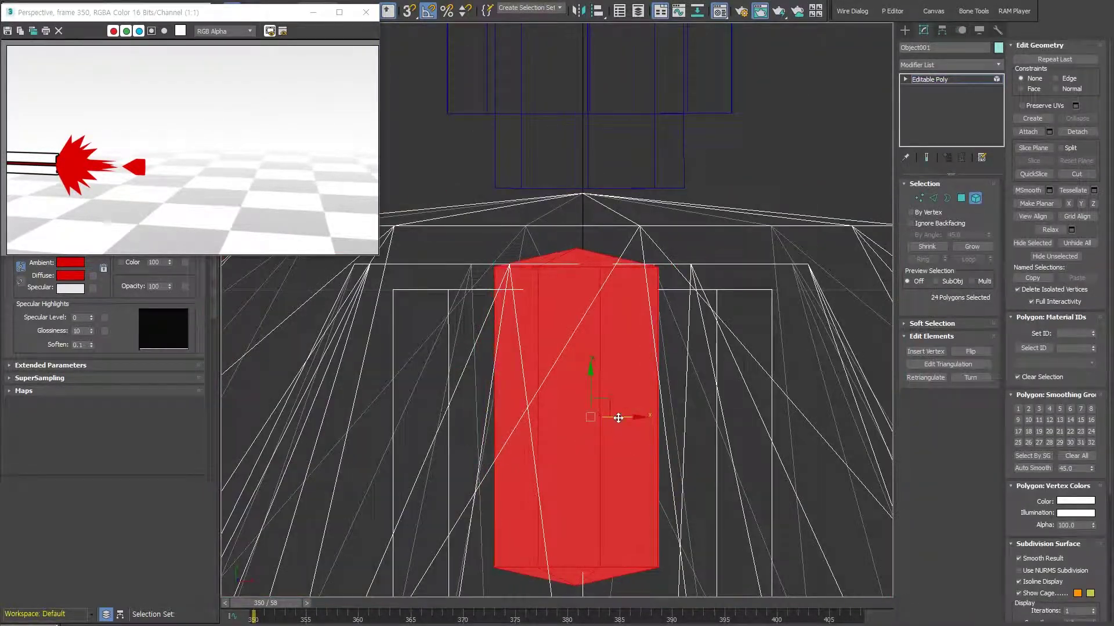
Step: Toggle layouts and frame the red block in an enlarged view, then exit polygon editing
key(alt+w)
key(alt+w)
scroll(777, 281, up, 3)
key(alt+w)
key(alt+w)
scroll(580, 400, up, 3)
scroll(580, 400, up, 2)
key(alt+w)
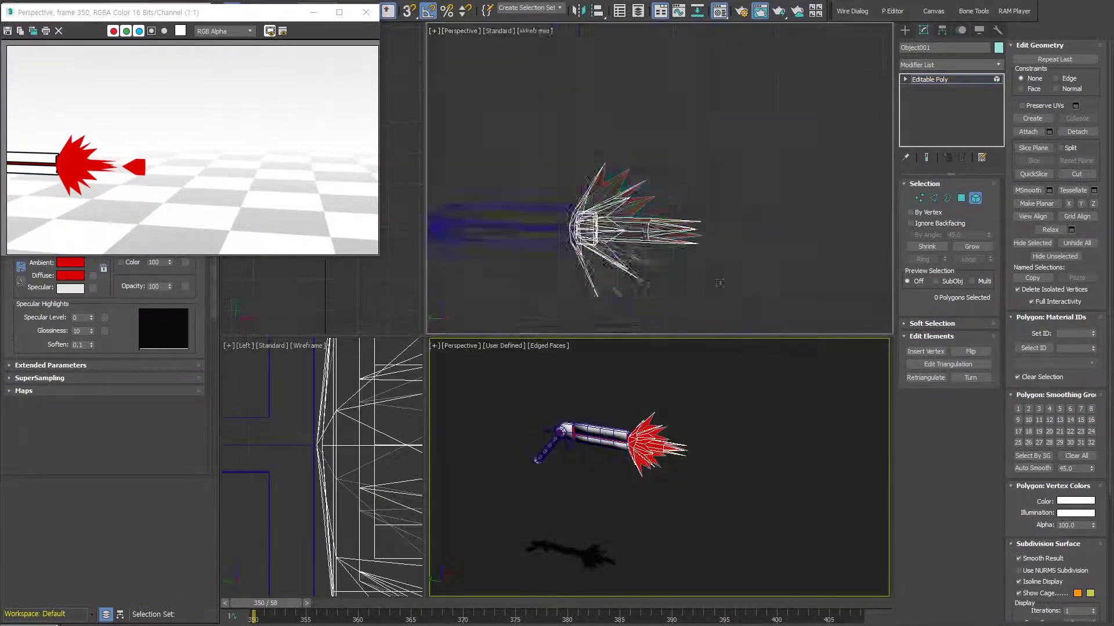
key(4)
key(z)
key(alt+w)
Step: Rename the object to Rubel_weapon_fire_FX
click(944, 48)
key(ctrl+v)
key(BackSpace)
key(BackSpace)
key(BackSpace)
text(fire_FX)
middle_drag(599, 343, 751, 298)
key(F3)
scroll(532, 334, up, 3)
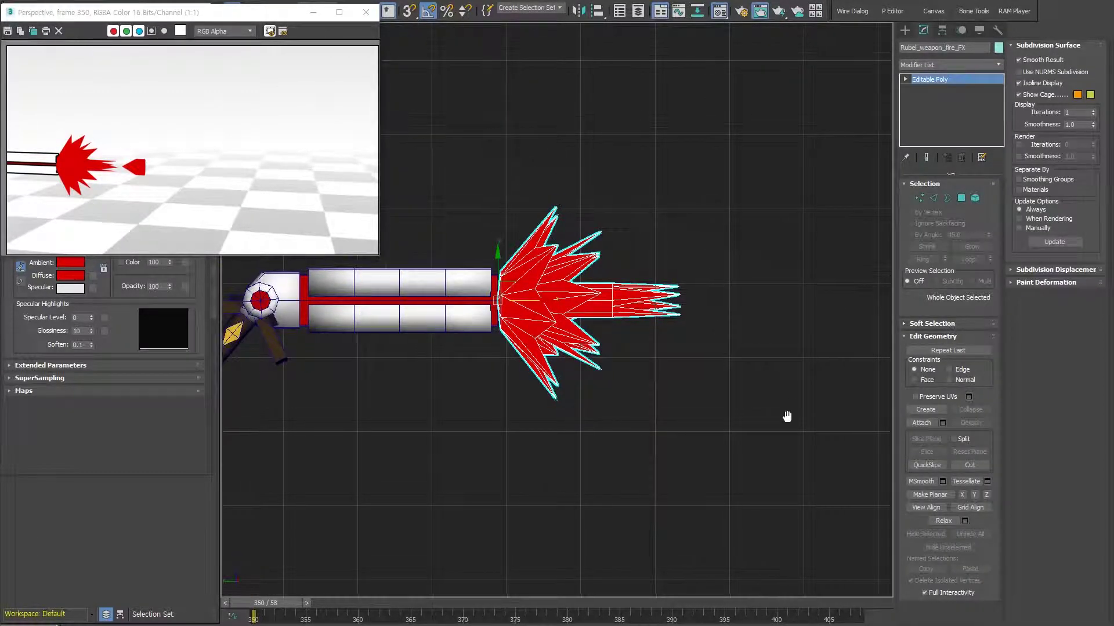
Step: Select all fire-mesh vertices and pan the mesh to centre-right
key(1)
key(ctrl+a)
scroll(703, 310, up, 5)
scroll(704, 310, down, 10)
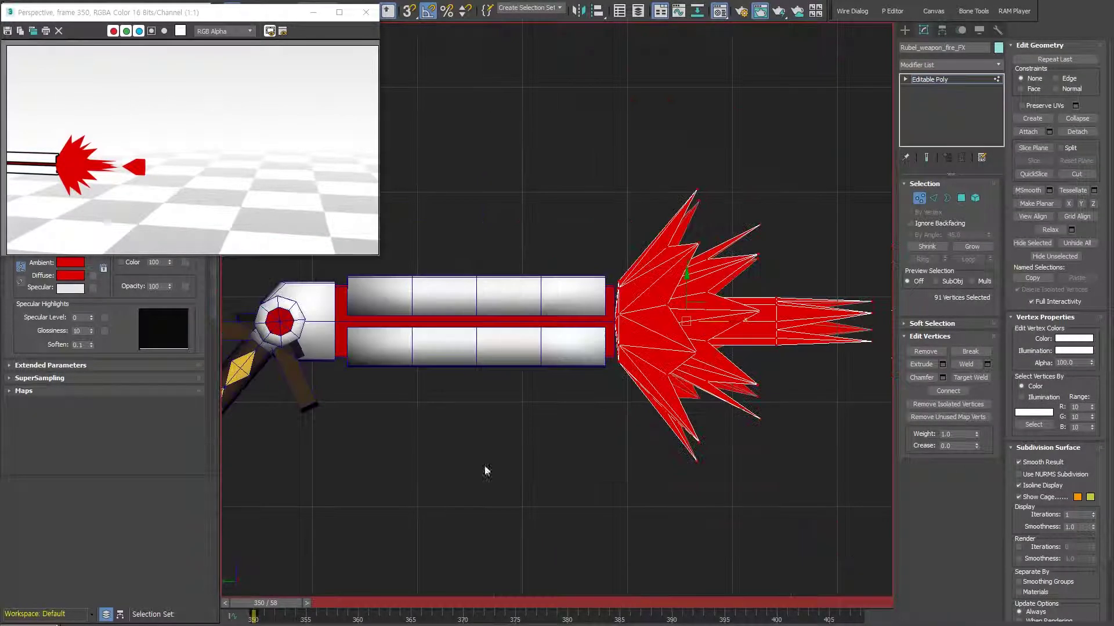
middle_drag(485, 467, 792, 306)
Step: Select and delete the long fire-tip element
key(5)
click(779, 311)
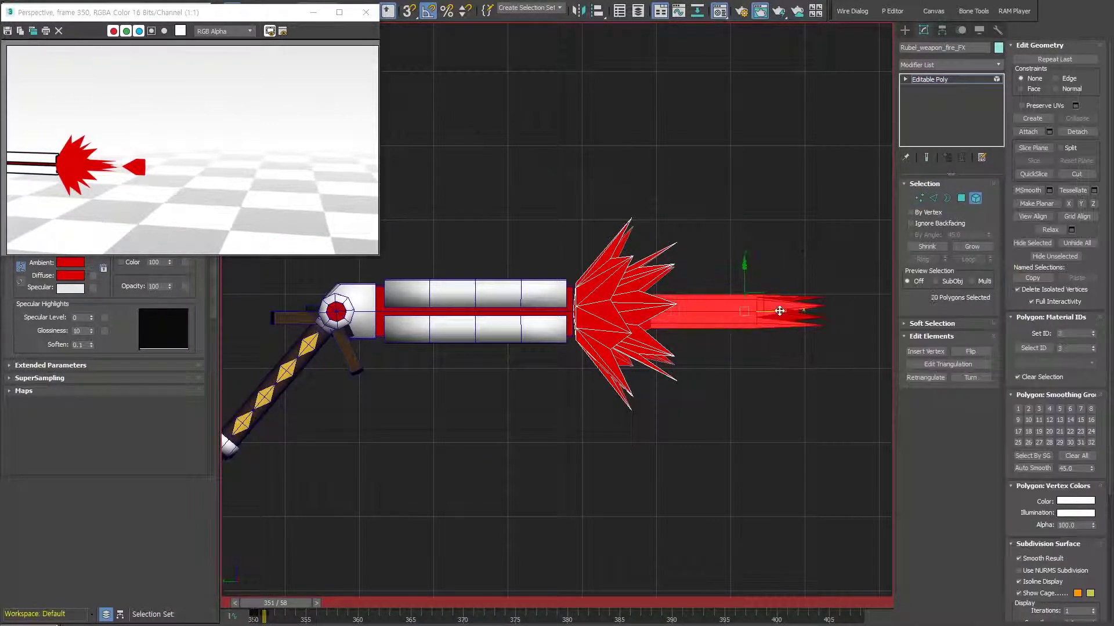
key(Delete)
key(1)
click(757, 313)
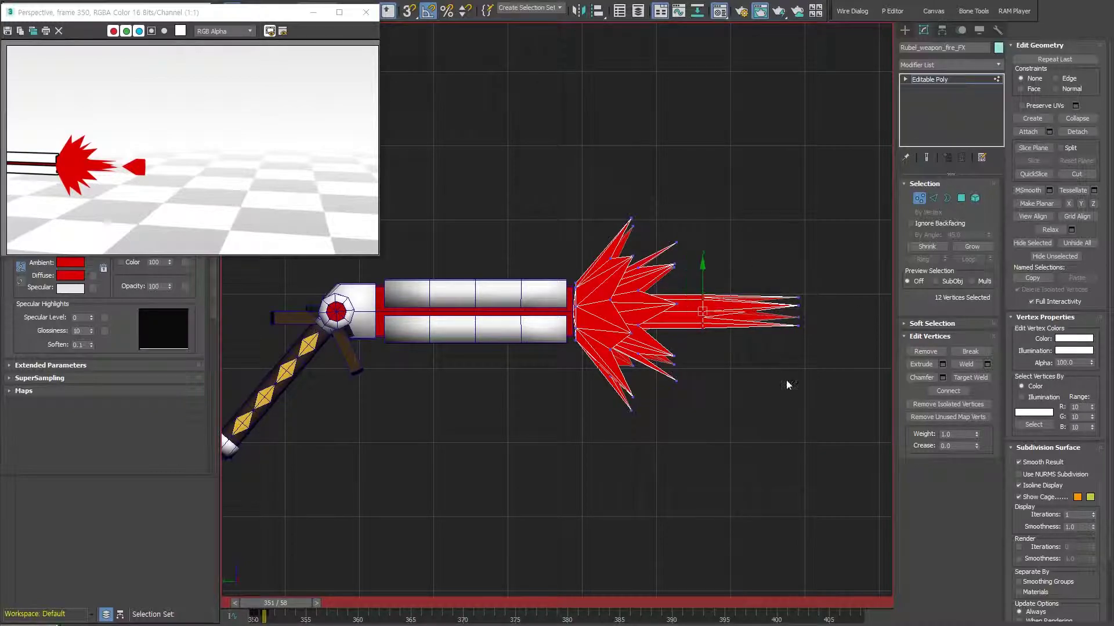
Step: Orbit around the fire mesh and select the small block element
key(5)
scroll(757, 332, down, 3)
mouse_move(757, 332)
alt+middle_down()
mouse_move(771, 331)
mouse_move(638, 325)
mouse_move(580, 296)
alt+middle_up()
scroll(772, 332, up, 5)
scroll(784, 332, down, 2)
scroll(784, 331, down, 2)
click(569, 287)
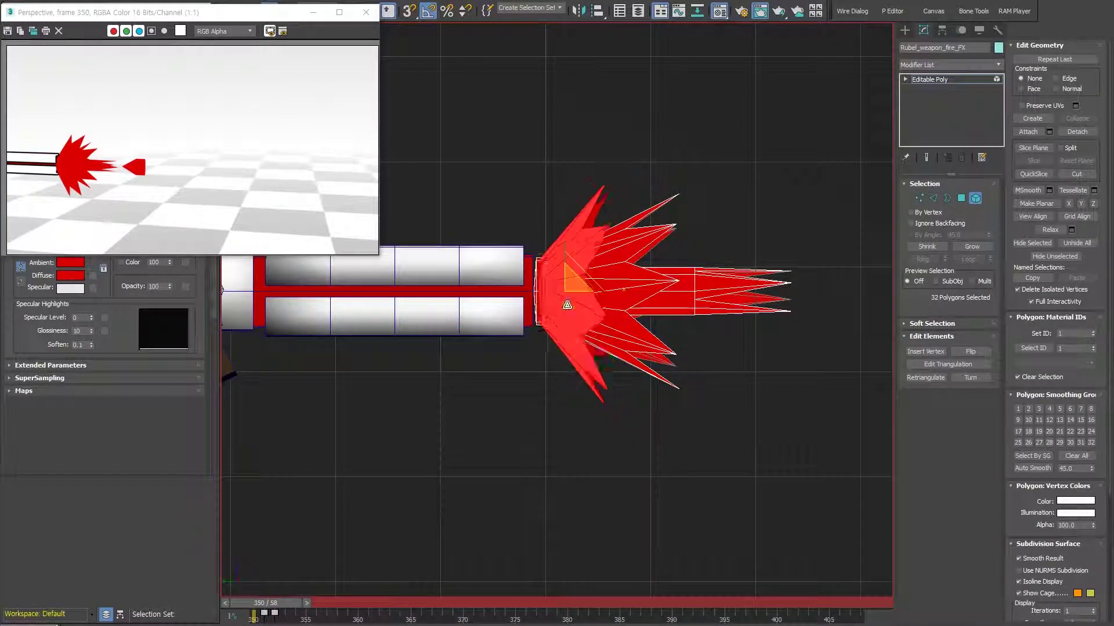
Step: Toggle wireframe and shaded display while zooming to check the block's position
key(F3)
scroll(569, 287, down, 3)
scroll(596, 293, up, 8)
key(F3)
scroll(532, 272, up, 3)
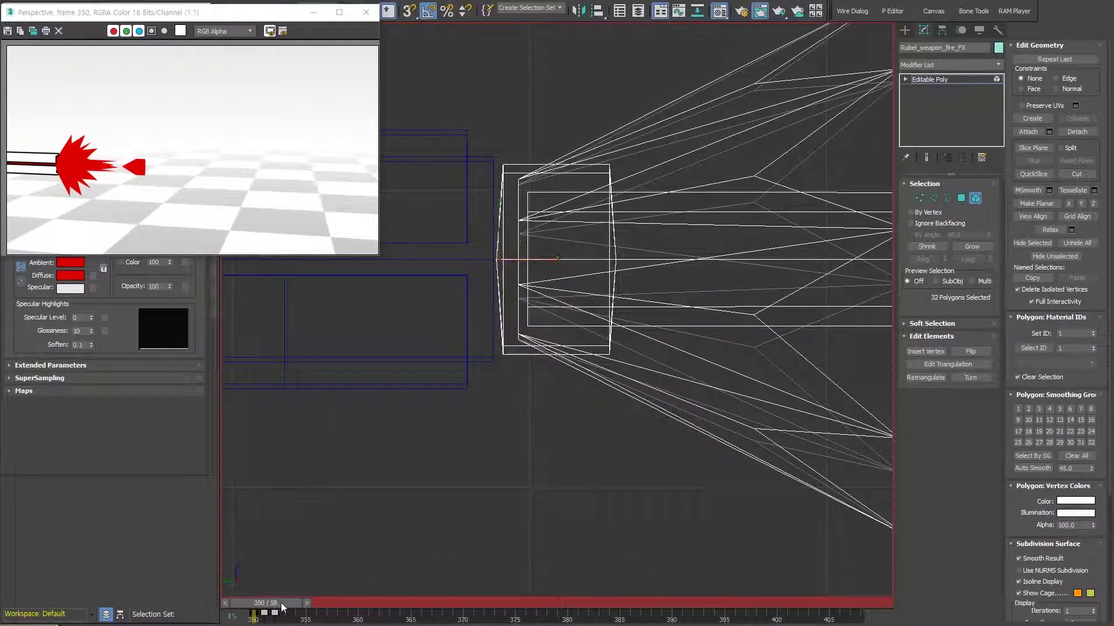
key(F3)
scroll(580, 313, down, 4)
scroll(551, 290, up, 4)
scroll(672, 82, up, 2)
scroll(612, 365, down, 4)
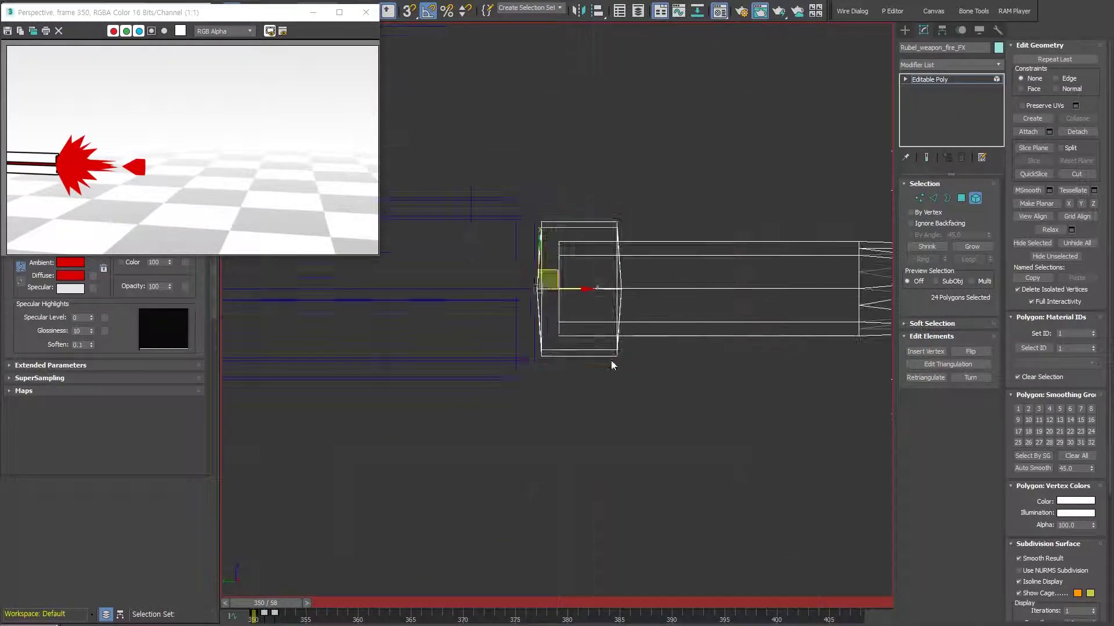
key(F3)
key(F3)
scroll(505, 260, up, 3)
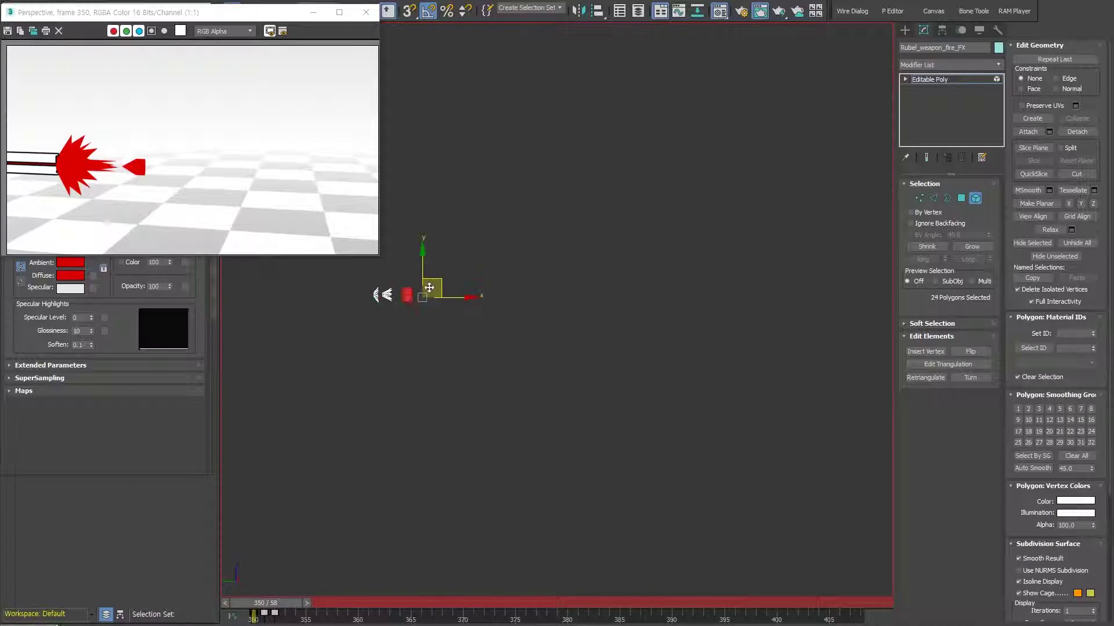
scroll(709, 85, up, 2)
scroll(630, 205, up, 2)
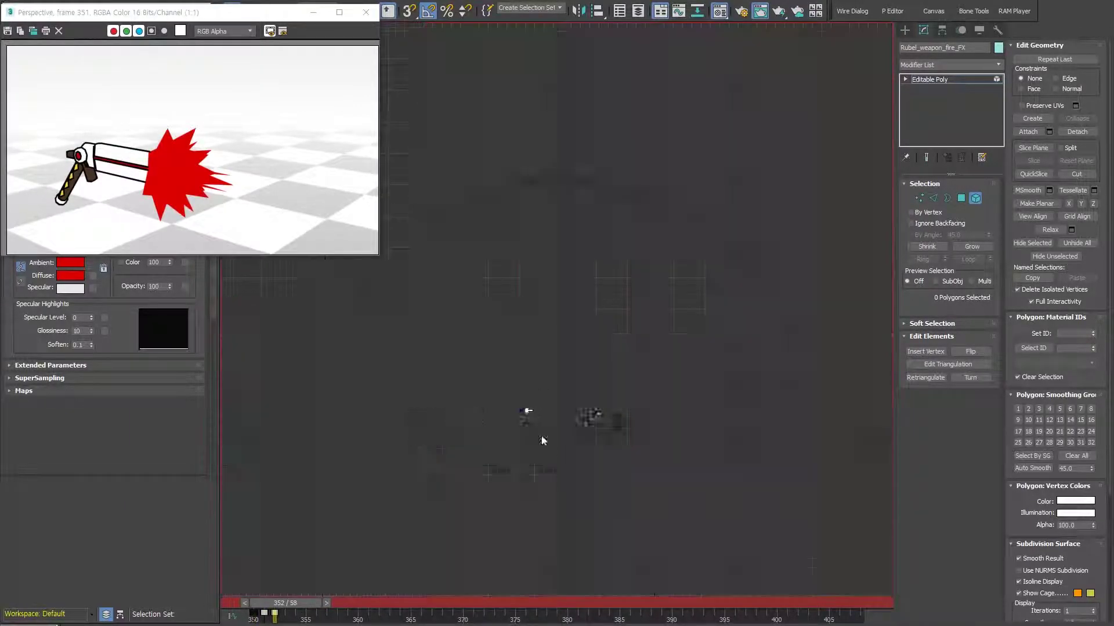
Step: Switch display modes, clear the selection and return to the four-view layout
scroll(543, 441, down, 5)
key(F4)
key(F3)
click(591, 362)
scroll(716, 352, down, 2)
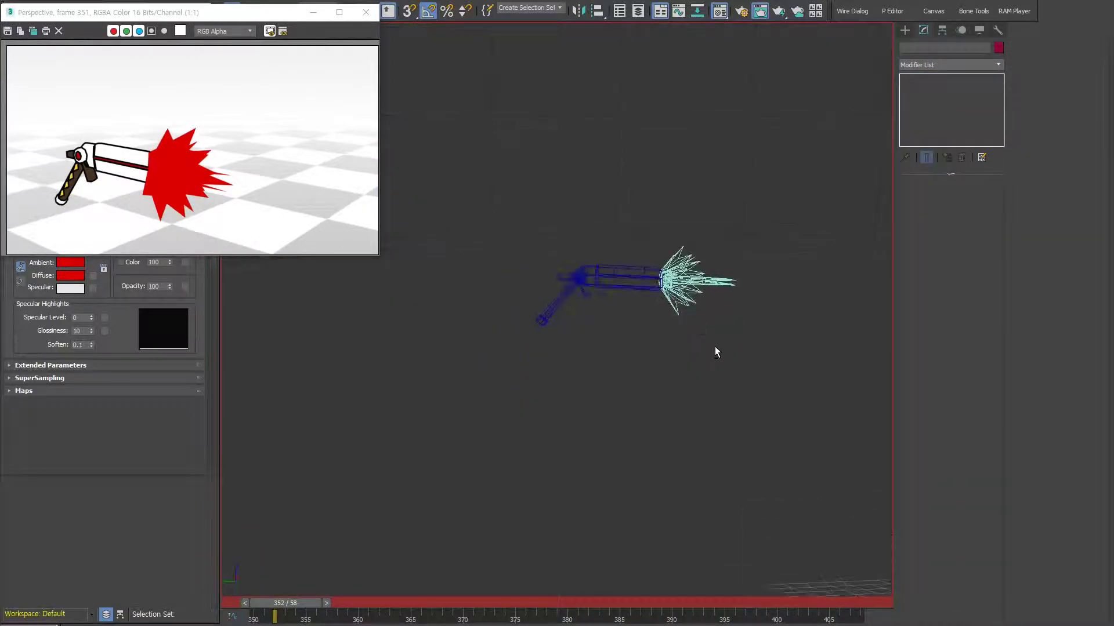
key(alt+w)
scroll(738, 206, down, 3)
Step: Select the fire FX object and apply an XForm modifier at object level
click(348, 426)
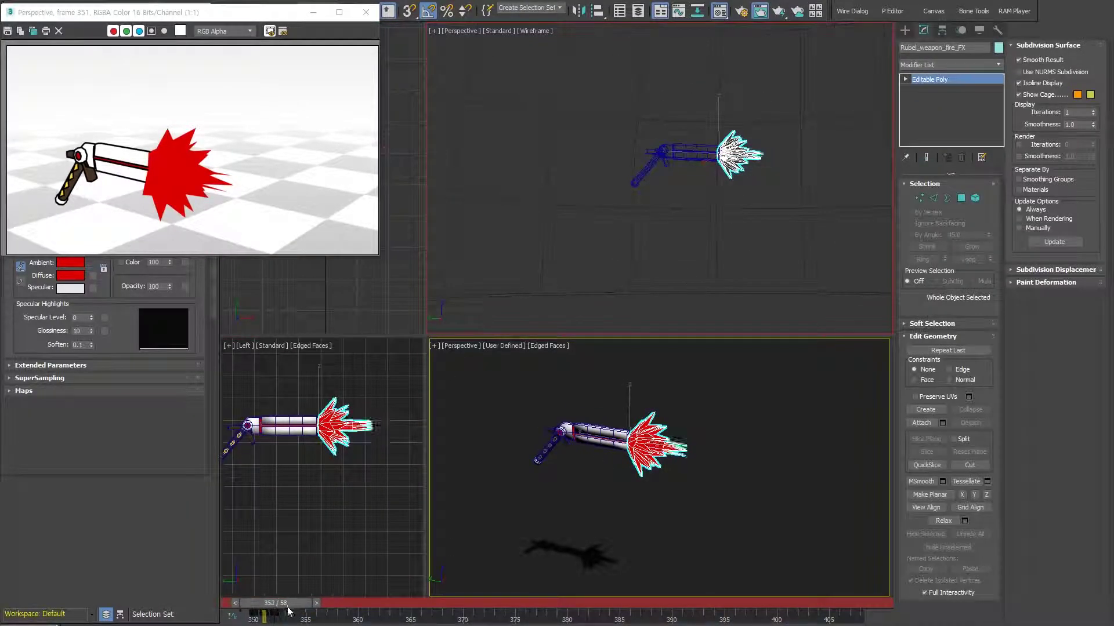
key(alt+w)
scroll(667, 174, up, 5)
scroll(732, 323, down, 3)
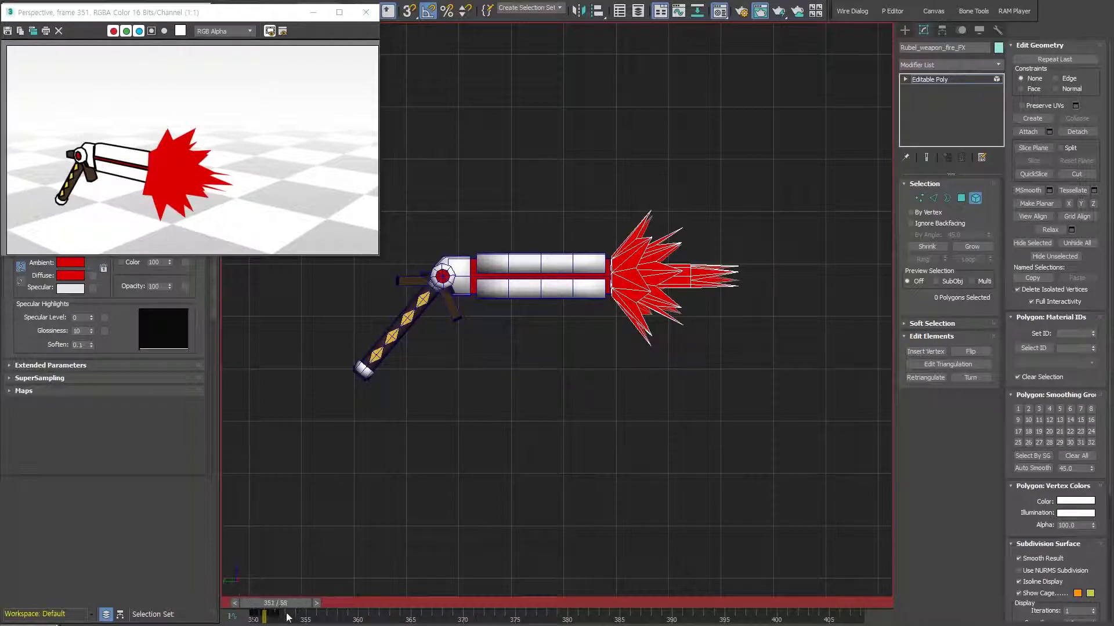
key(4)
key(x)
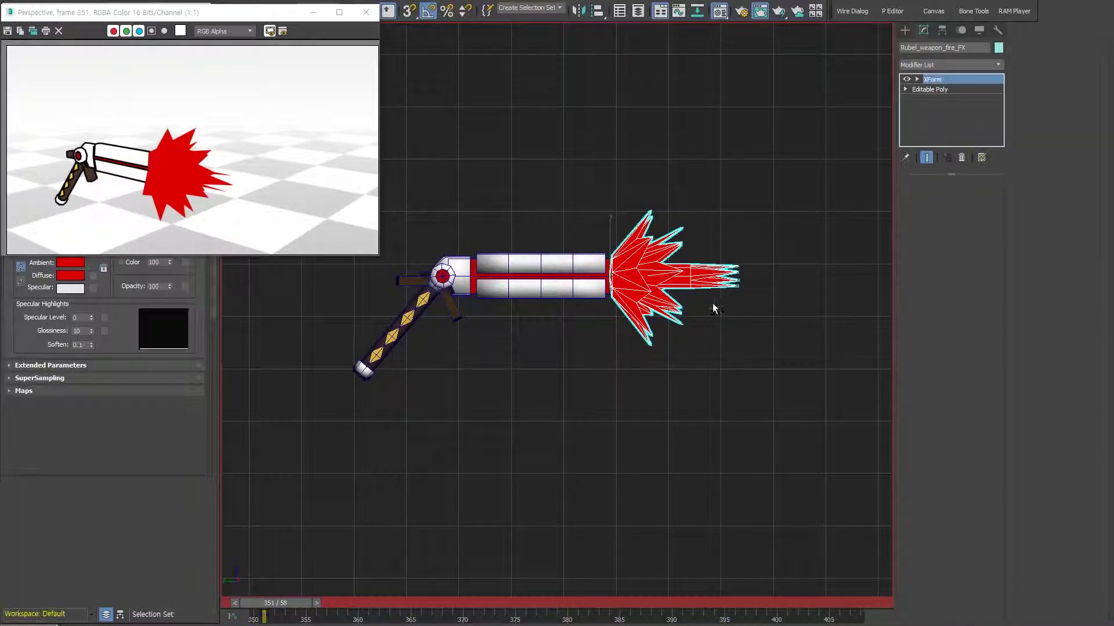
Step: Select all 91 fire vertices and rotate the flash to point downward
key(1)
key(ctrl+a)
key(e)
drag(615, 203, 598, 231)
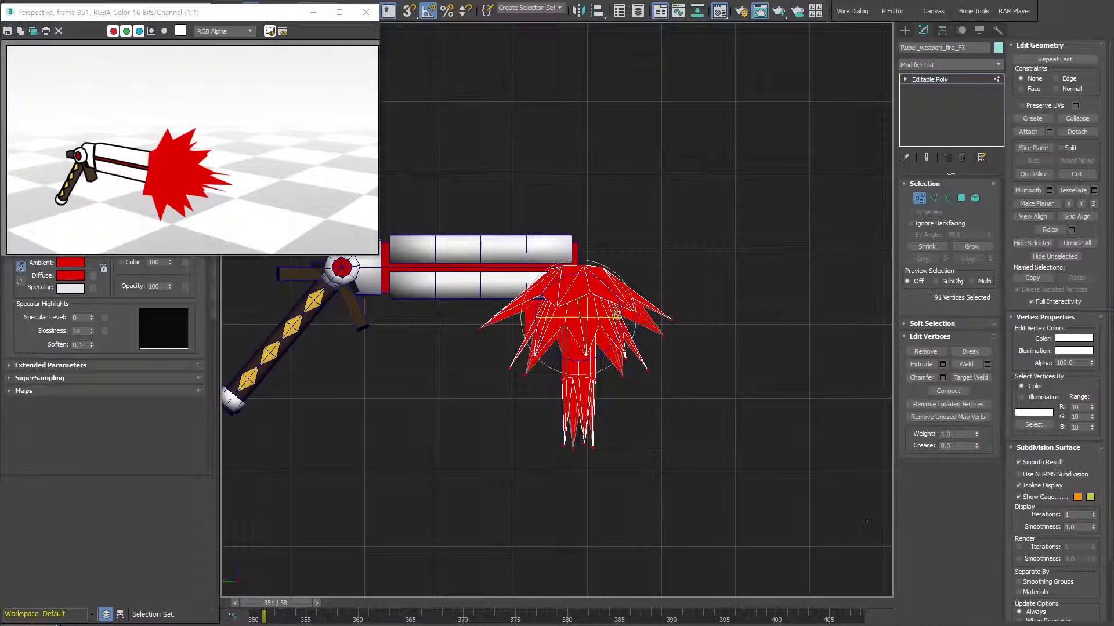
Step: Undo the downward rotation of the flash and return to the Move tool
scroll(598, 231, up, 5)
scroll(634, 219, down, 3)
key(ctrl+z)
scroll(830, 239, up, 5)
key(w)
Step: Toggle between four-view and enlarged layouts and enter Polygon mode on the flash
key(alt+w)
key(1)
key(alt+w)
scroll(519, 401, down, 4)
scroll(519, 400, down, 4)
click(961, 198)
scroll(569, 390, up, 5)
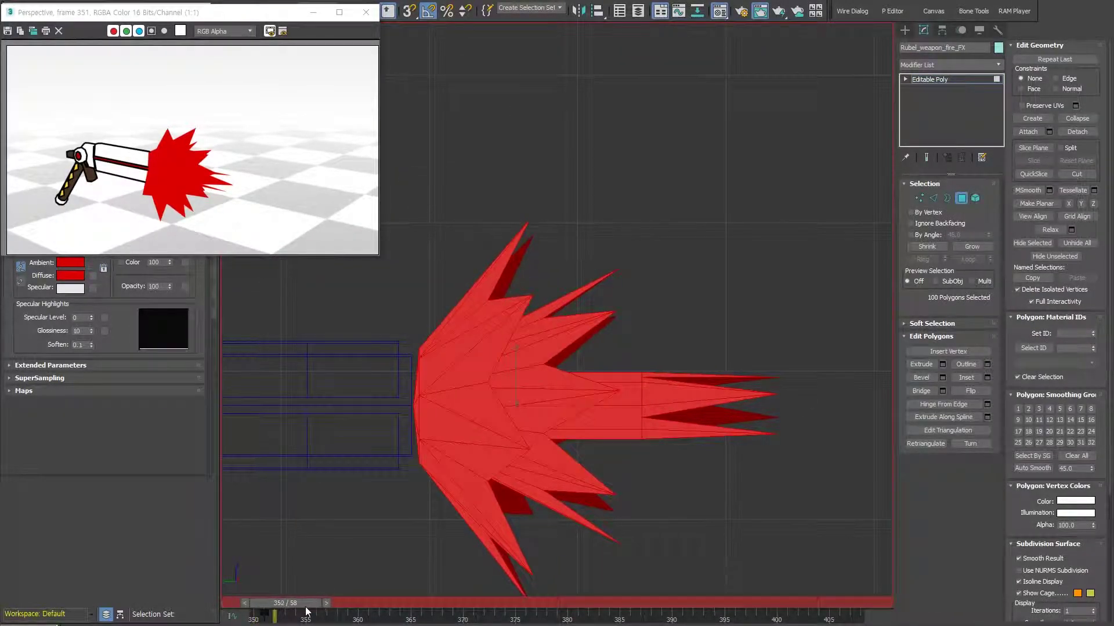
scroll(490, 413, down, 5)
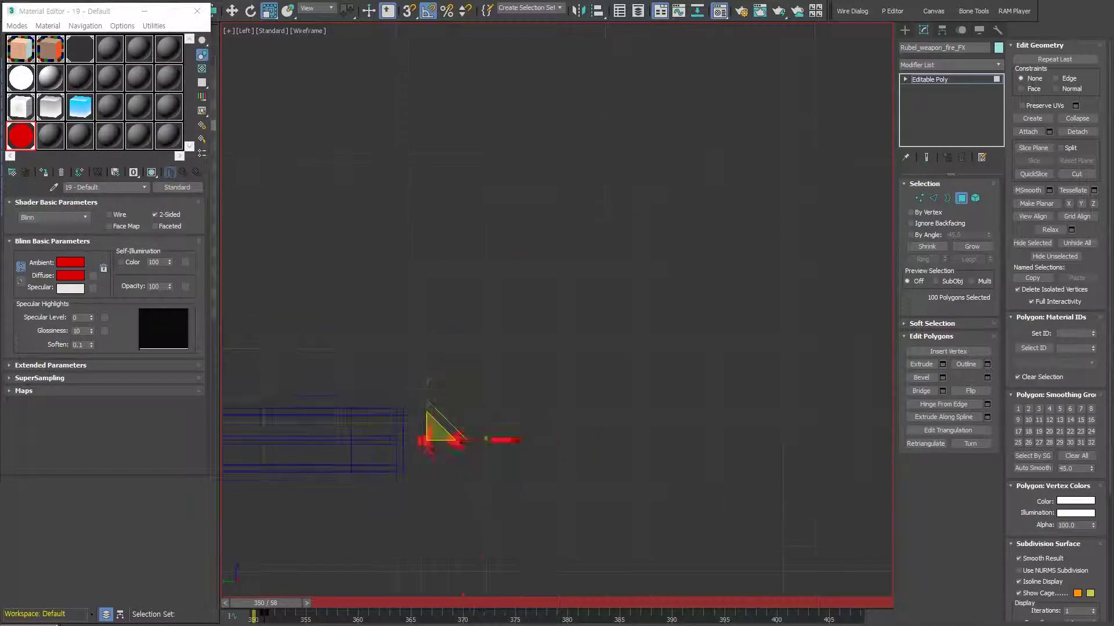
Step: Switch to Element mode, select all flash elements and frame them in the side view
click(975, 198)
key(ctrl+a)
key(alt+w)
key(shift+q)
right_click(359, 469)
key(z)
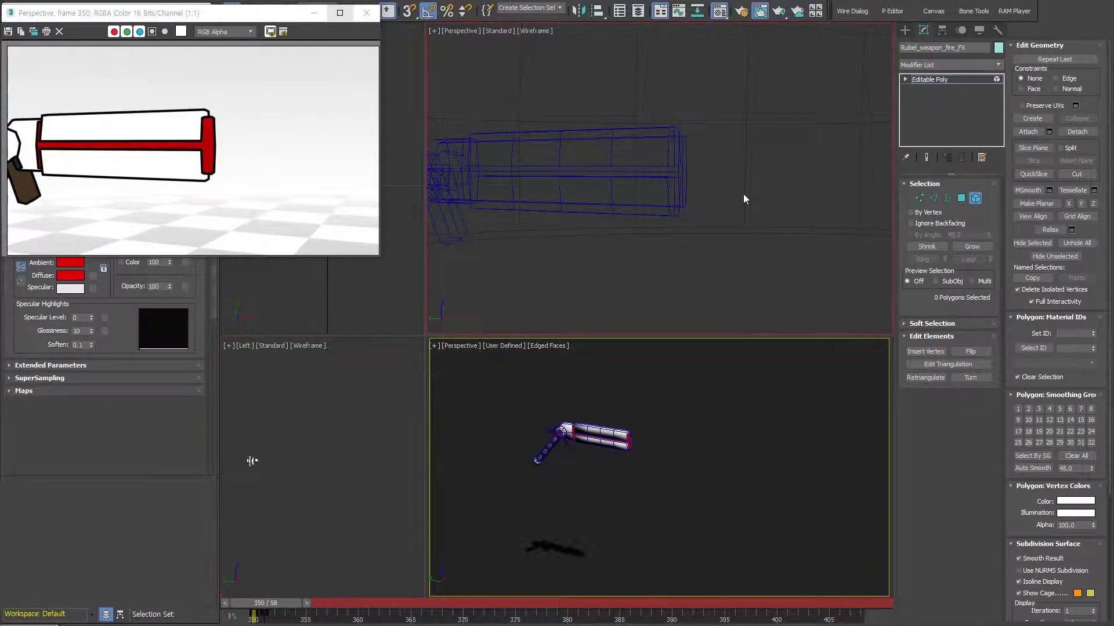
Step: Scrub frames 350–352 to check the flash, toggling wireframe in the top view
drag(269, 604, 293, 607)
key(z)
key(F3)
key(1)
key(z)
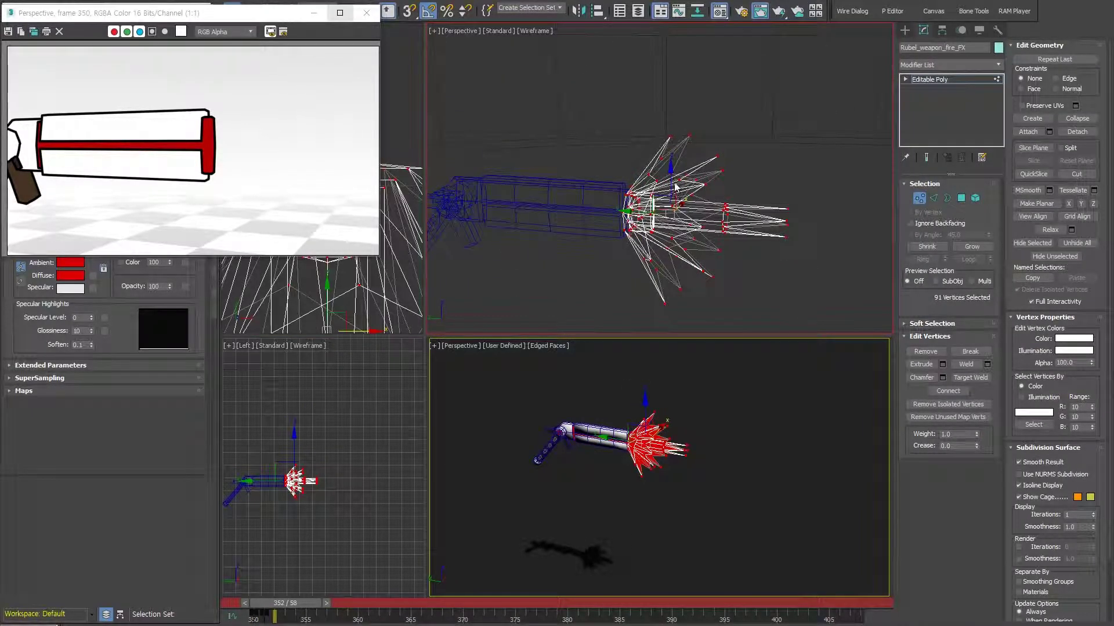
key(F3)
key(z)
key(1)
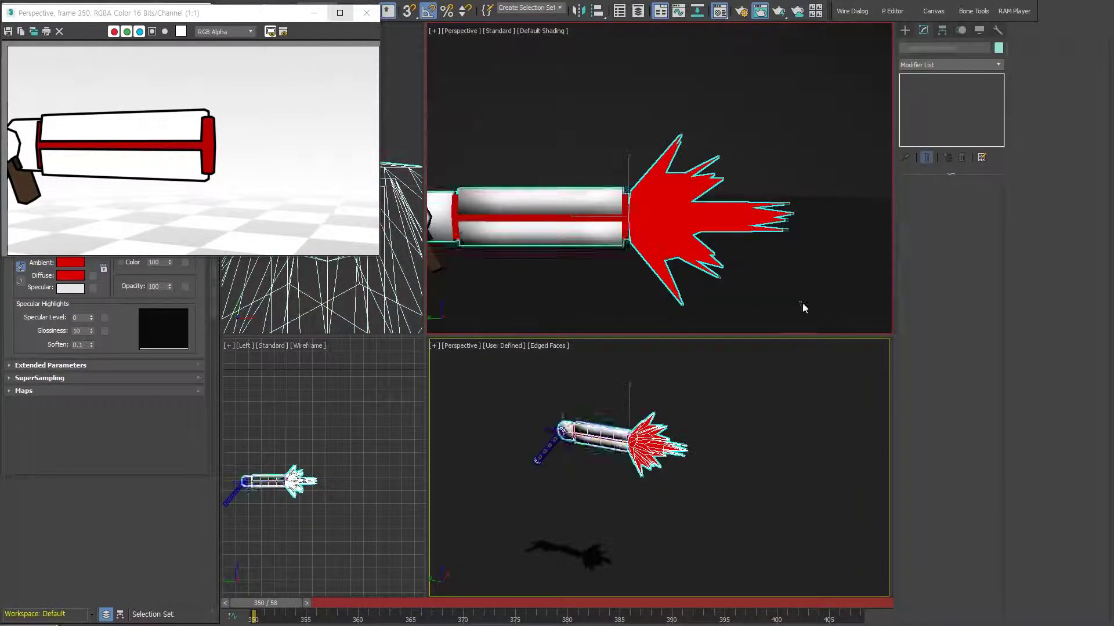
click(957, 63)
Step: Add an Edit Poly modifier to the flash and select its beam polygons in the side view
click(943, 128)
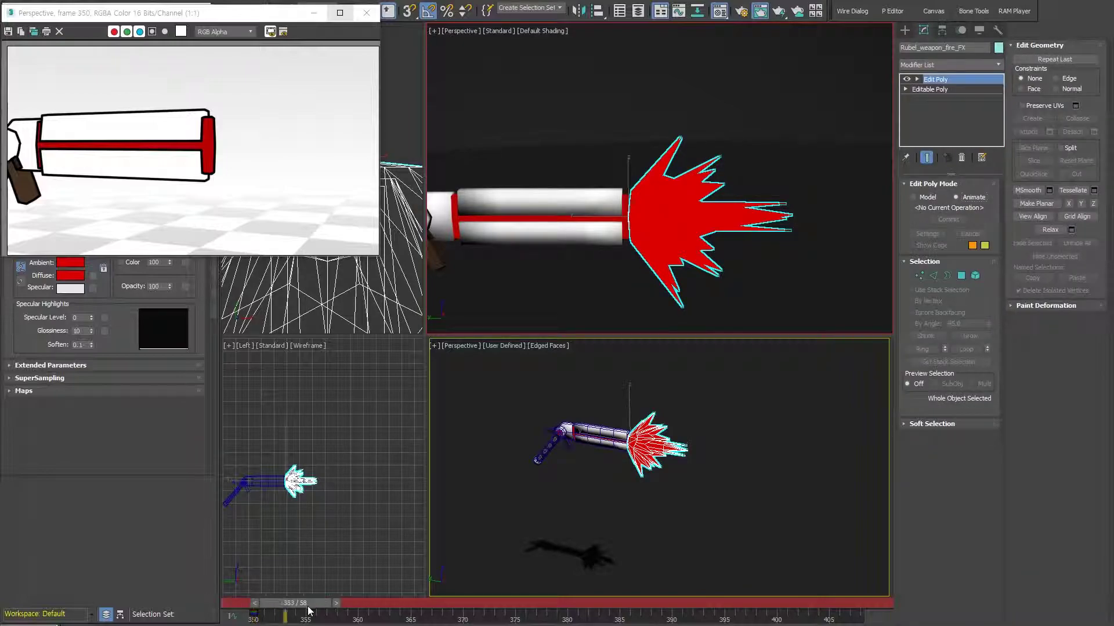
key(ctrl+a)
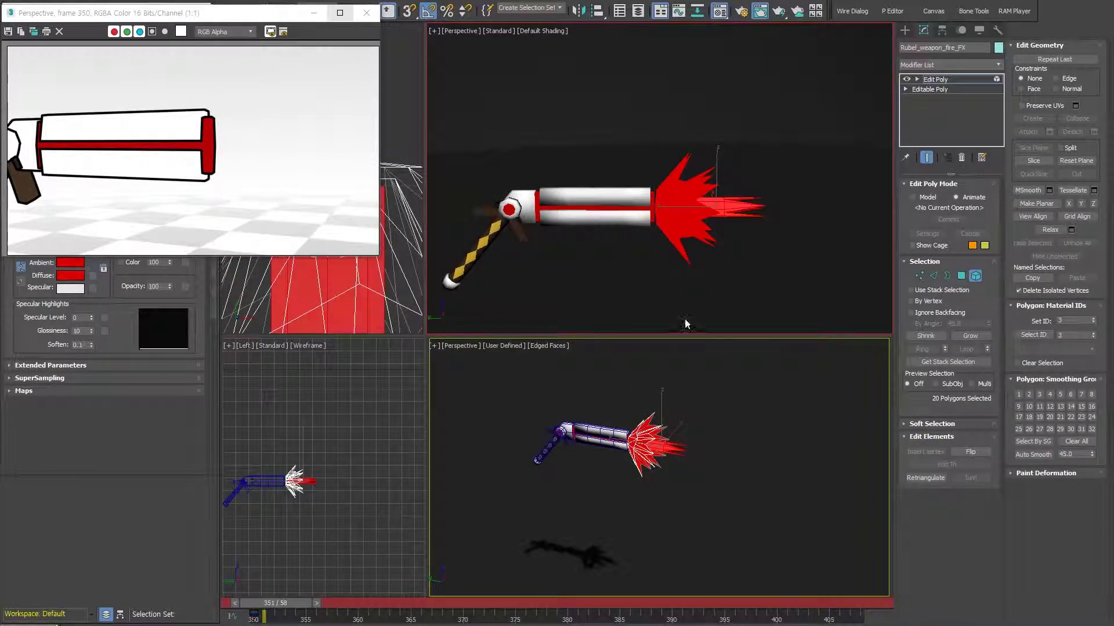
key(alt+w)
scroll(442, 435, up, 3)
scroll(442, 435, down, 2)
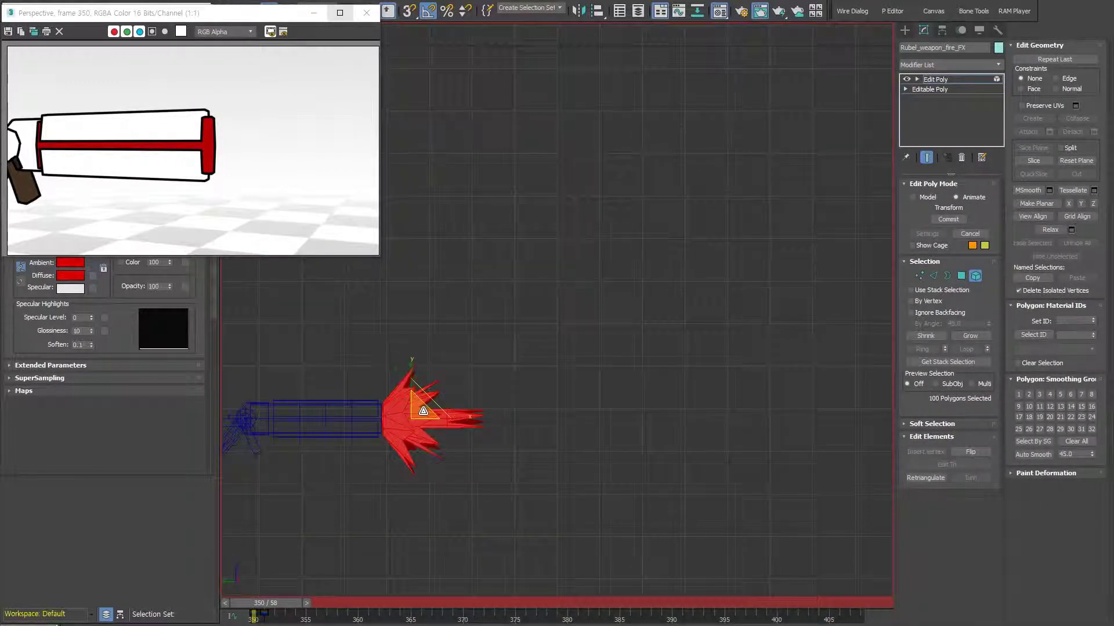
scroll(452, 435, up, 5)
Step: Key the beam's vertex shape at frames 350 and 352 in Animate mode
key(comma)
key(1)
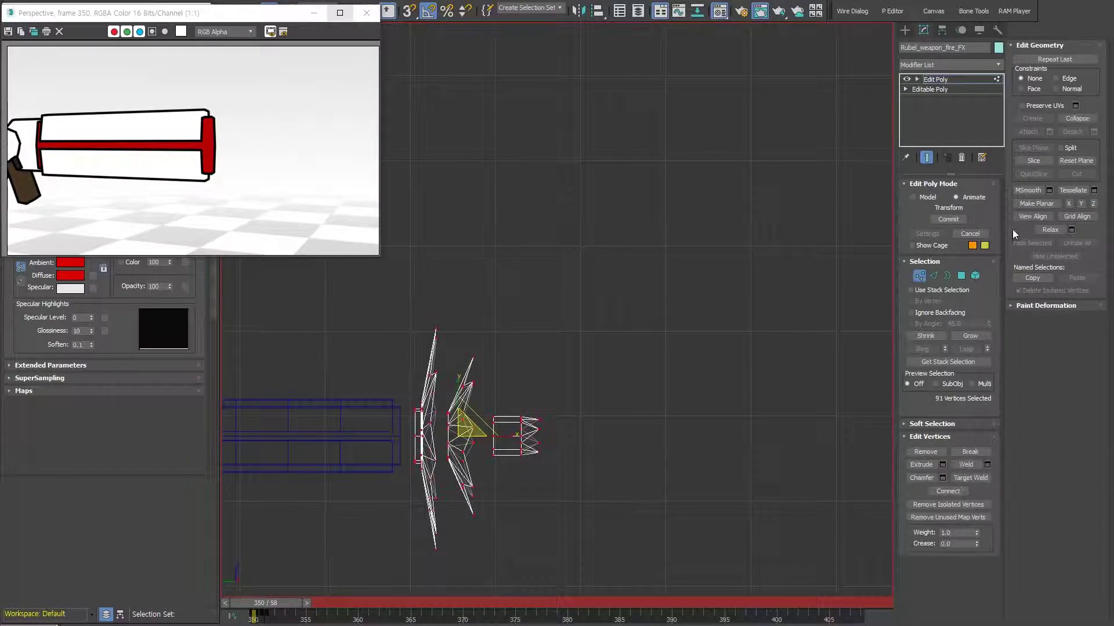
scroll(459, 435, down, 3)
key(period)
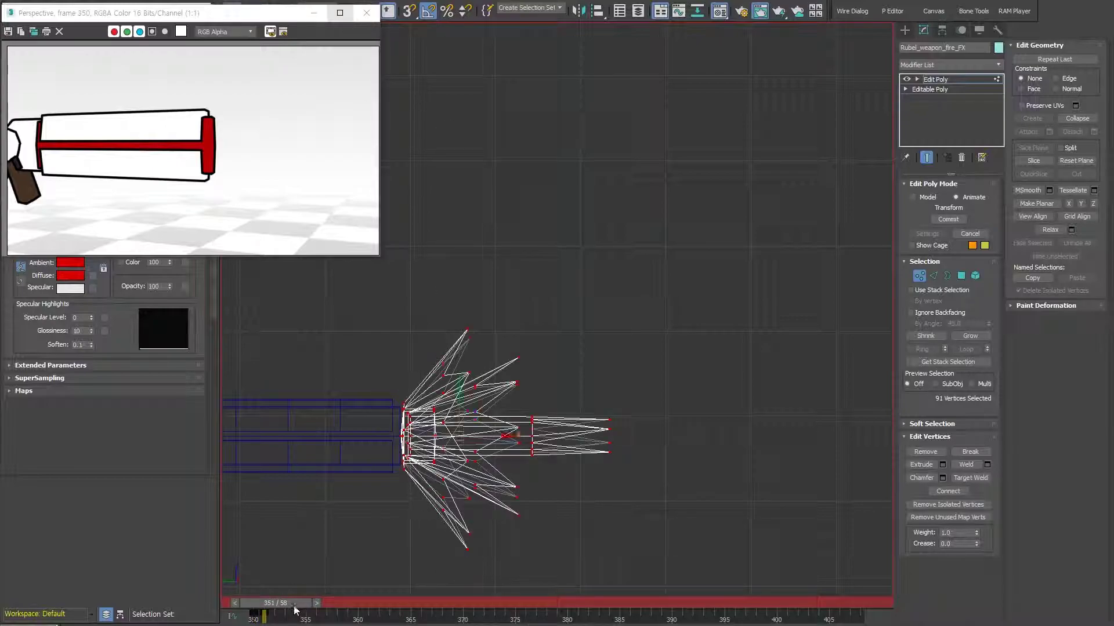
key(alt+w)
key(period)
key(5)
key(alt+w)
scroll(537, 388, up, 5)
Step: Select the spiky fan element and reshape its vertices at frame 353
click(537, 388)
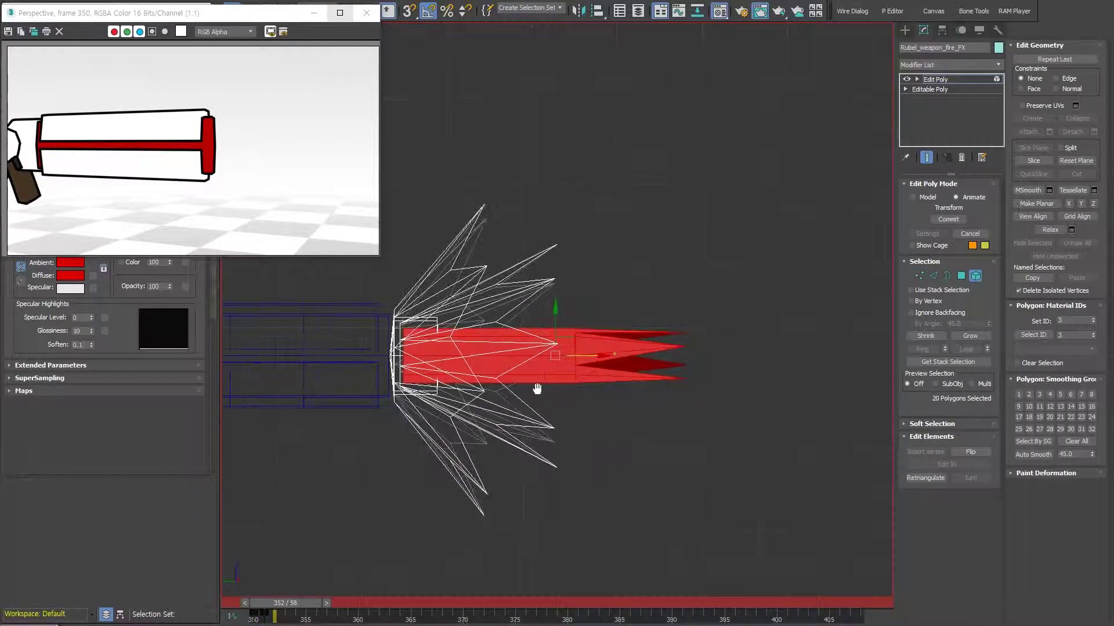
click(624, 430)
key(alt+w)
key(alt+w)
click(465, 345)
click(534, 305)
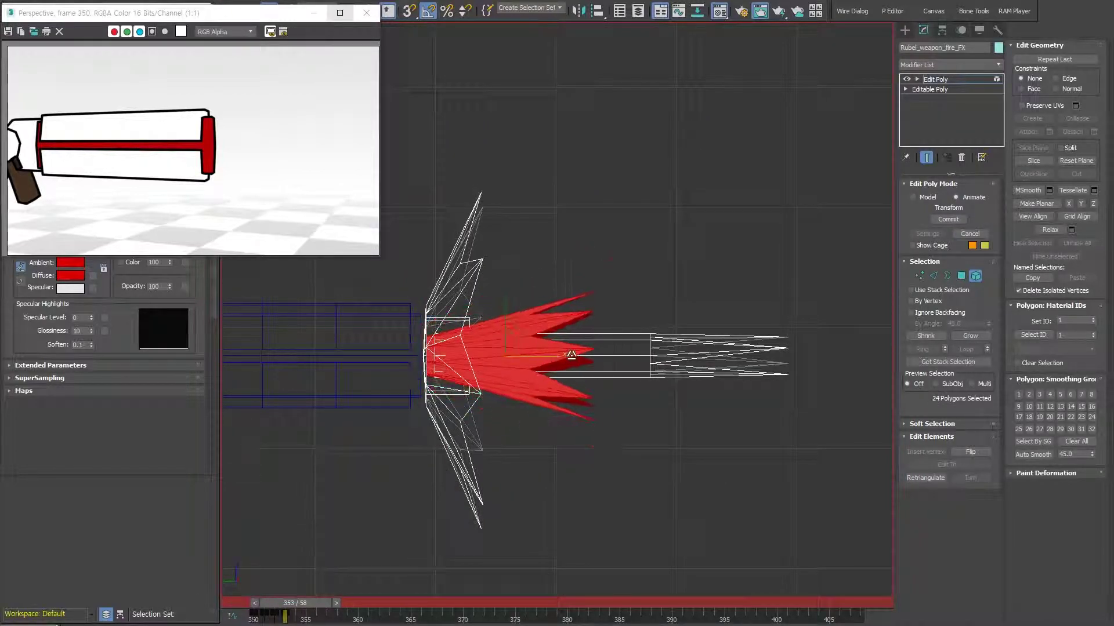
key(1)
key(period)
key(5)
Step: Key the fan so it is hidden at frame 350 and grows through frames 351–353
drag(291, 603, 273, 618)
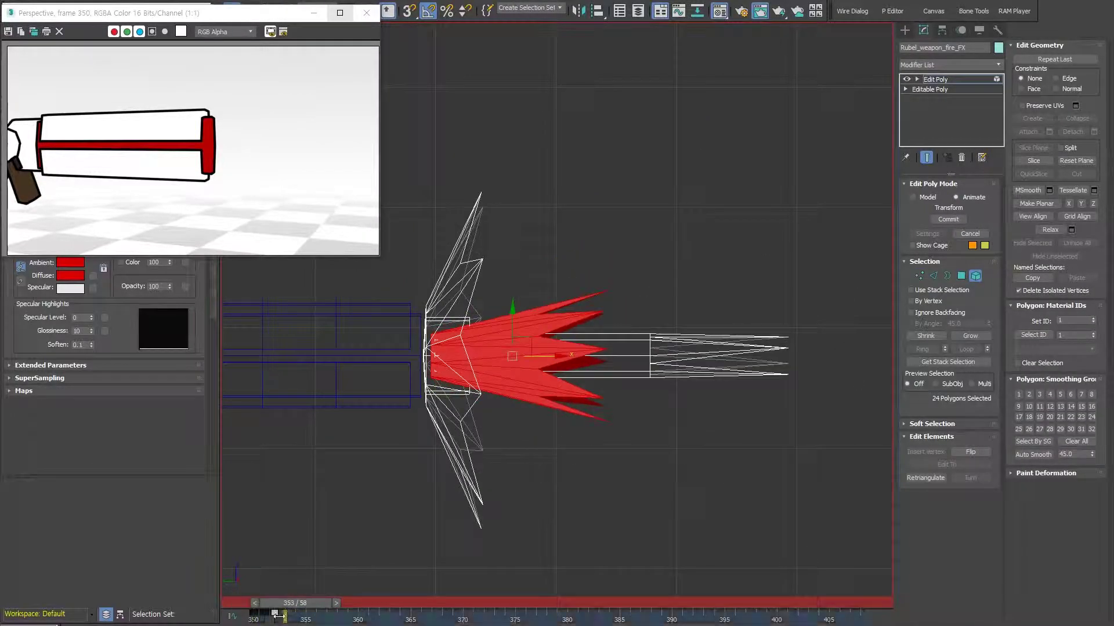
key(alt+w)
click(273, 618)
key(alt+w)
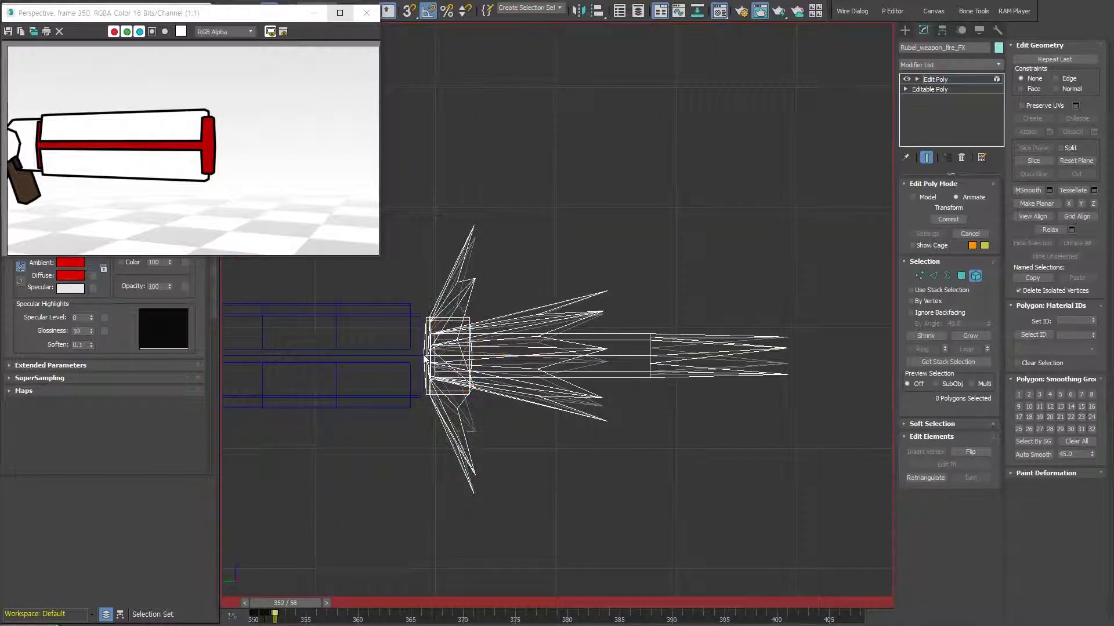
drag(277, 618, 284, 619)
key(alt+w)
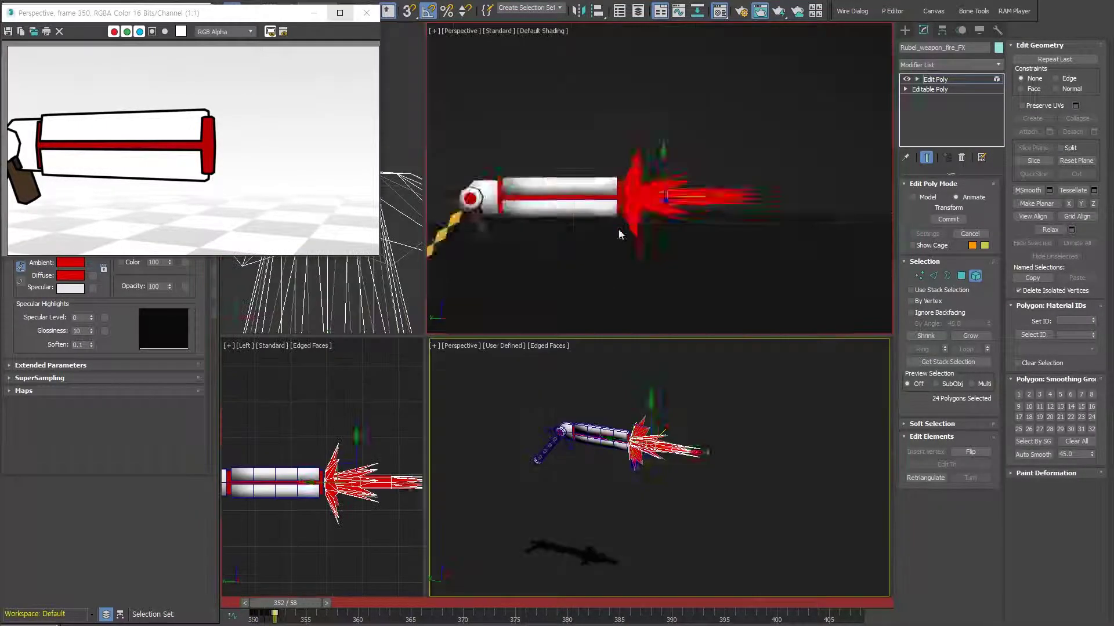
key(alt+w)
click(284, 619)
Step: Scrub frames 350 to 353 to check the flash growing out of the barrel
key(alt+w)
key(alt+w)
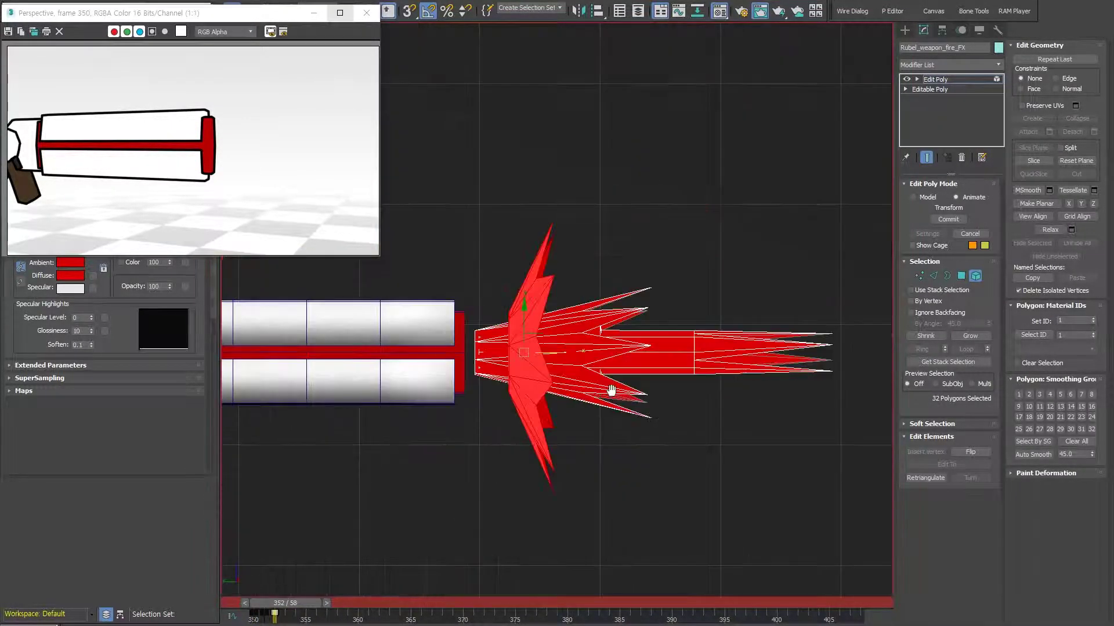
key(ctrl+a)
scroll(449, 359, up, 5)
key(alt+w)
drag(268, 608, 312, 611)
key(alt+w)
click(261, 619)
key(alt+w)
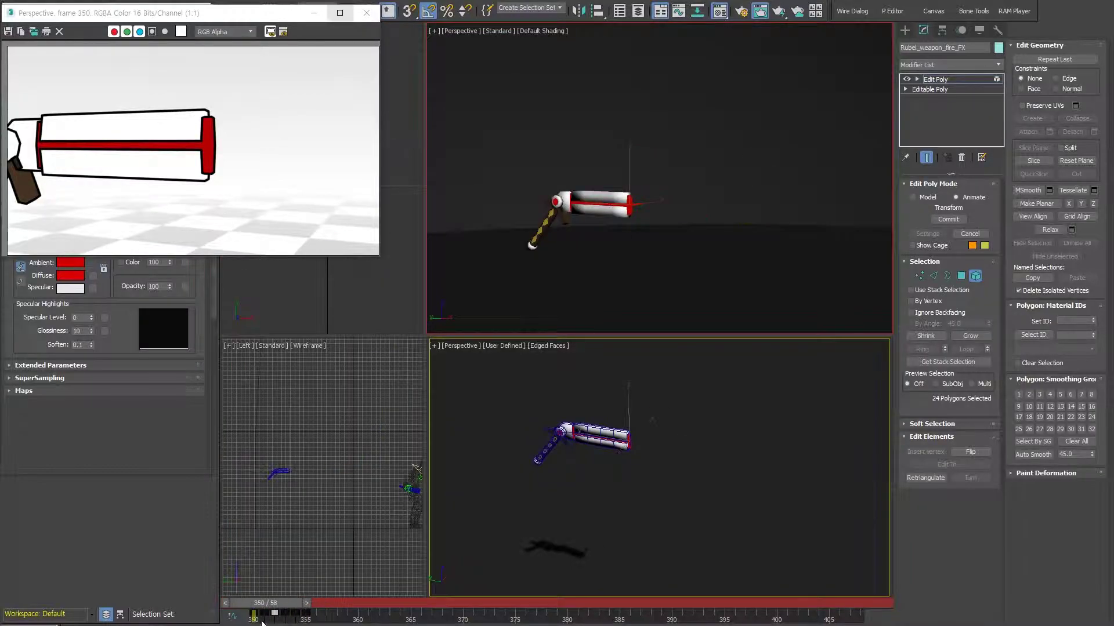
key(alt+w)
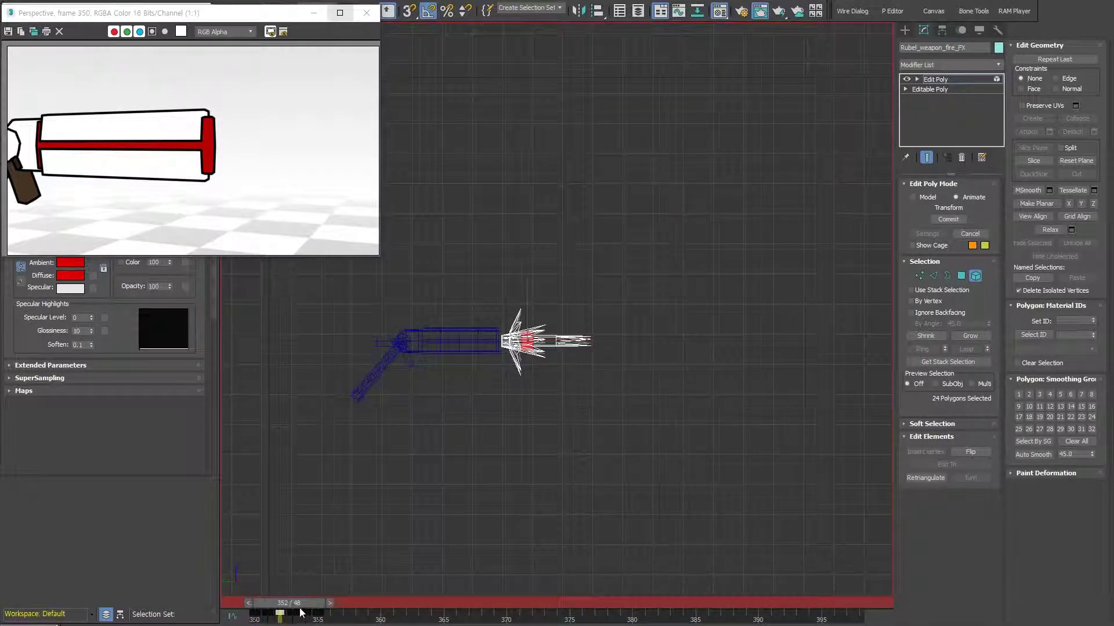
Step: Step back and forth through the flash animation and play it back
key(comma)
key(comma)
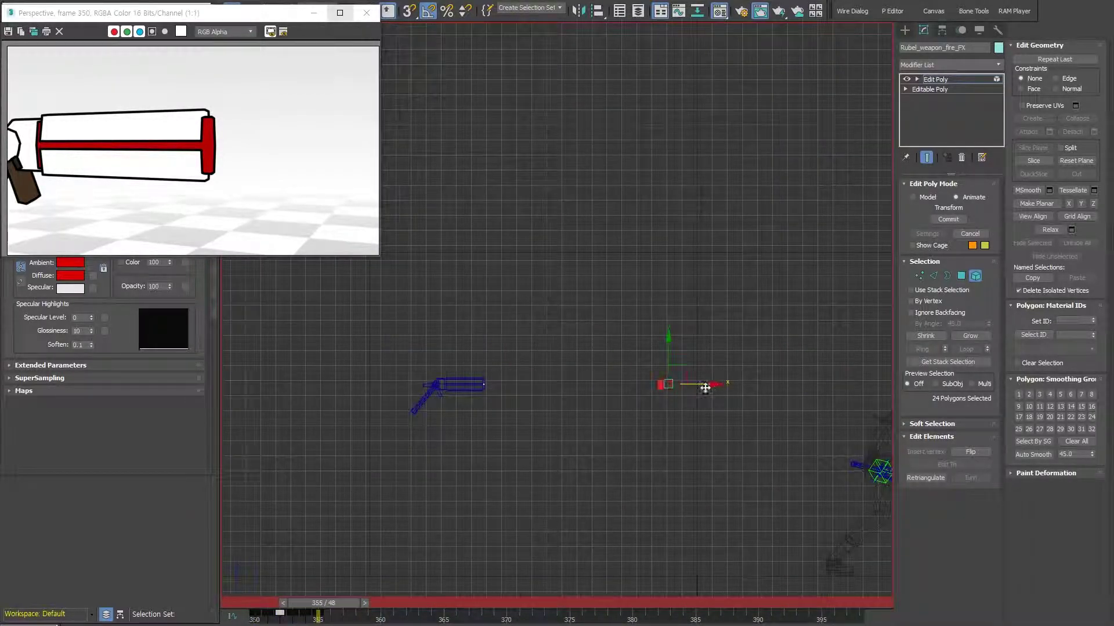
key(period)
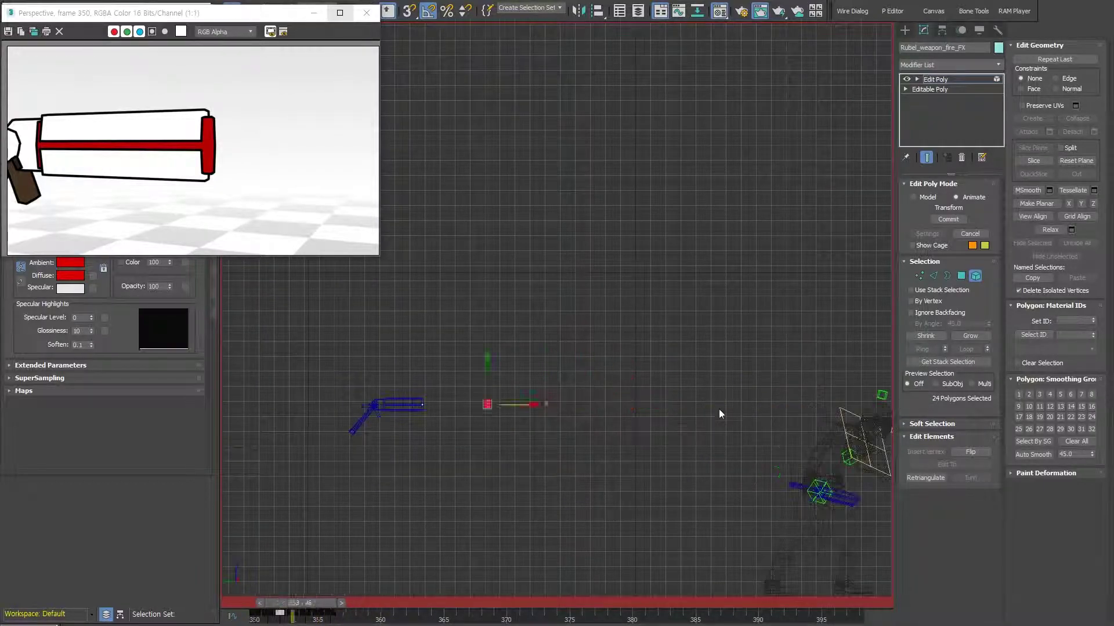
key(alt+w)
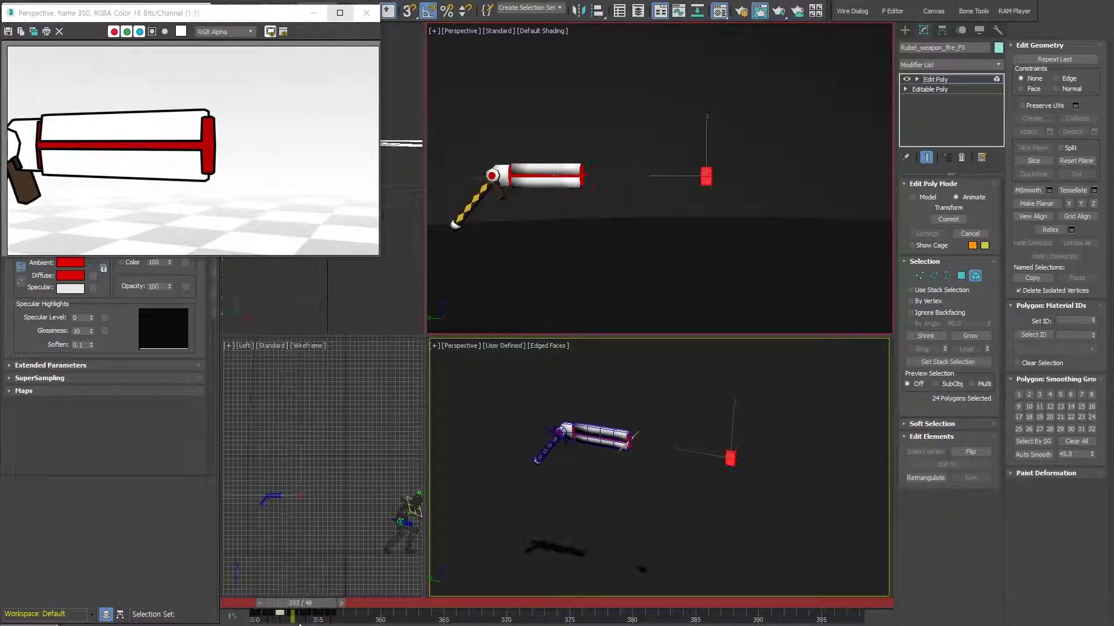
key(alt+w)
key(z)
Step: Pan onto the weapon and leave the top view in wireframe with the primitives list showing
scroll(376, 357, down, 3)
middle_drag(678, 376, 572, 402)
scroll(557, 383, down, 5)
key(alt+w)
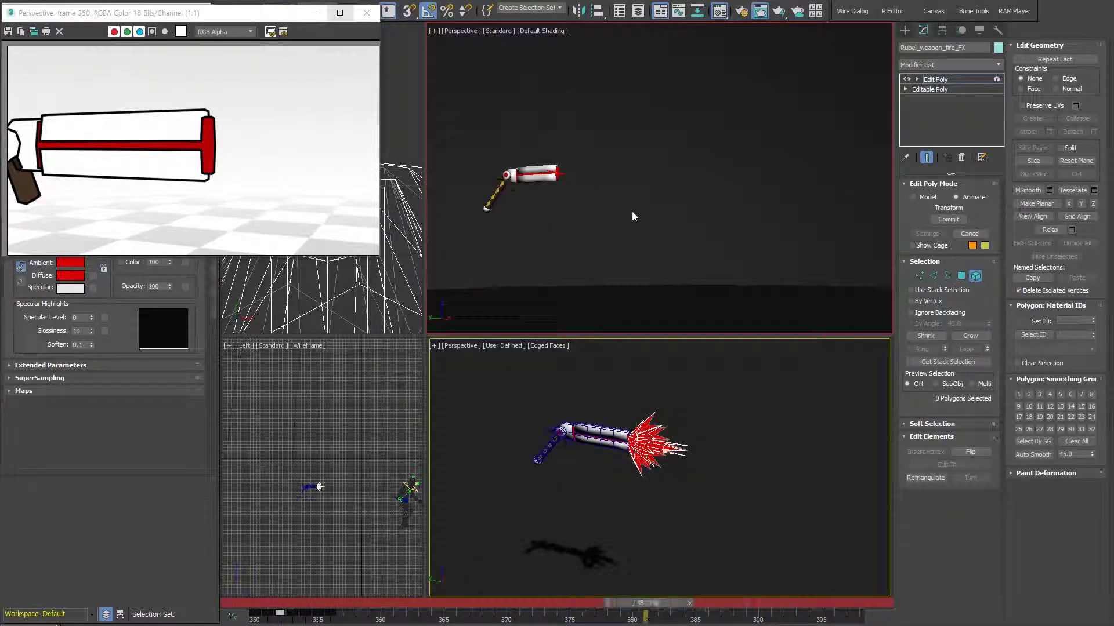
scroll(641, 165, up, 3)
key(F3)
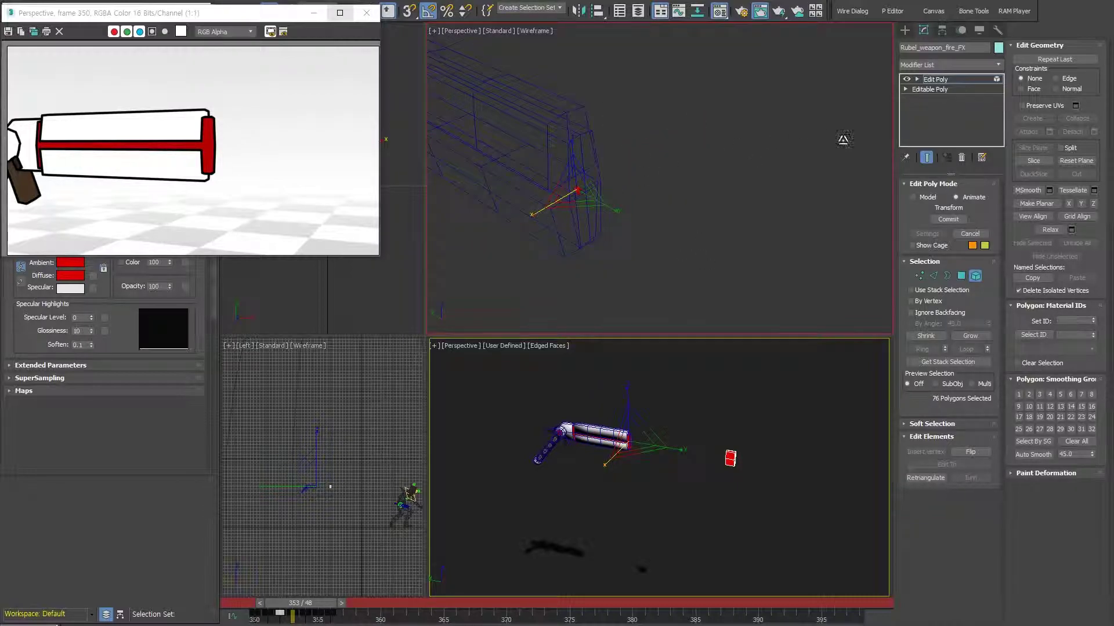
key(F3)
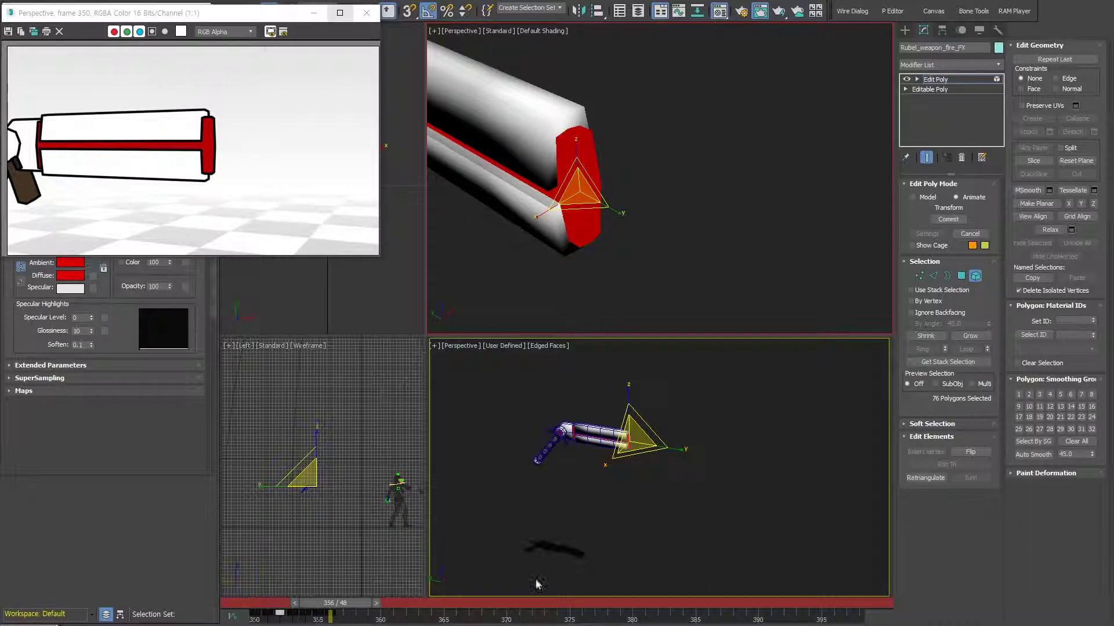
key(F3)
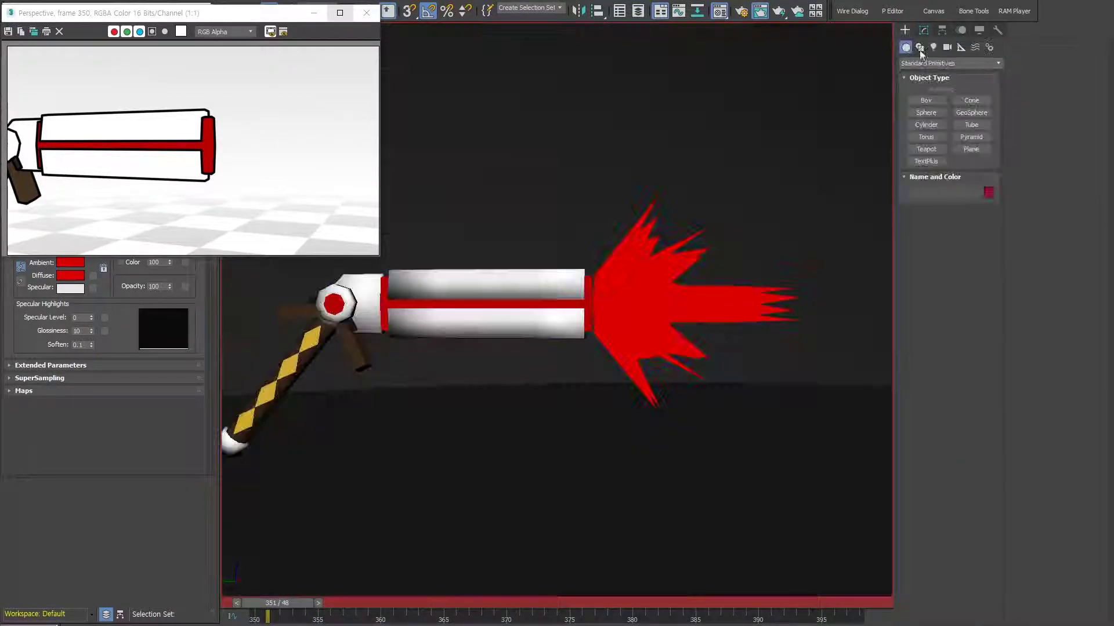
click(926, 137)
Step: Place a Point helper at the barrel mouth with mesh snapping enabled
click(577, 121)
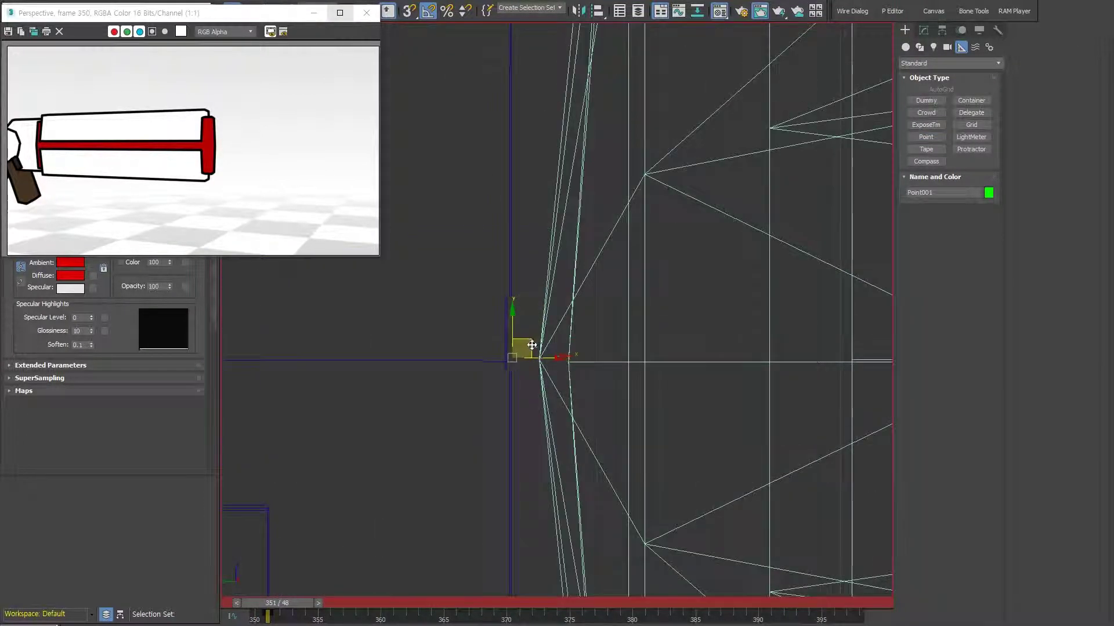
right_click(409, 10)
click(642, 236)
key(p)
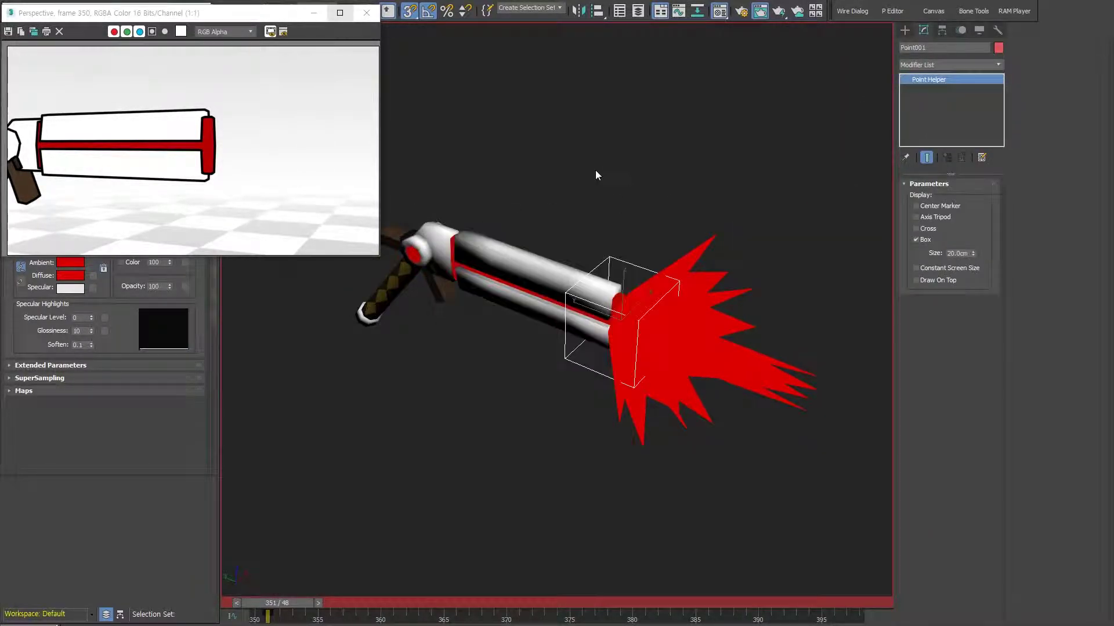
Step: Select the 20 cm box helper Rubel_weapon_fire_FX_dum in the Scene Explorer
key(m)
click(197, 10)
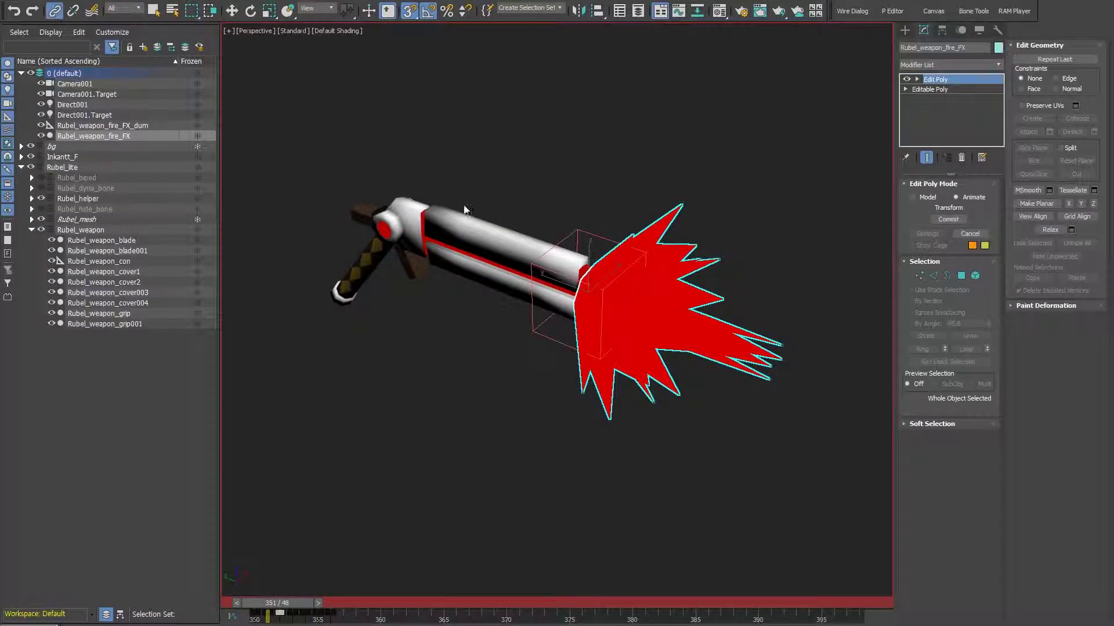
click(103, 136)
scroll(551, 296, up, 3)
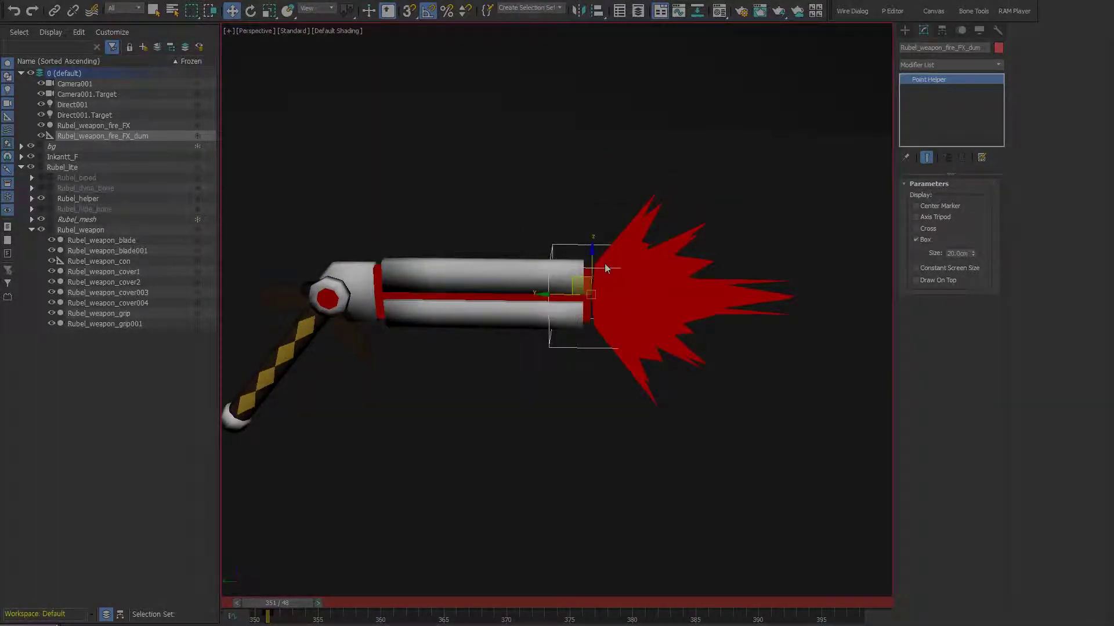